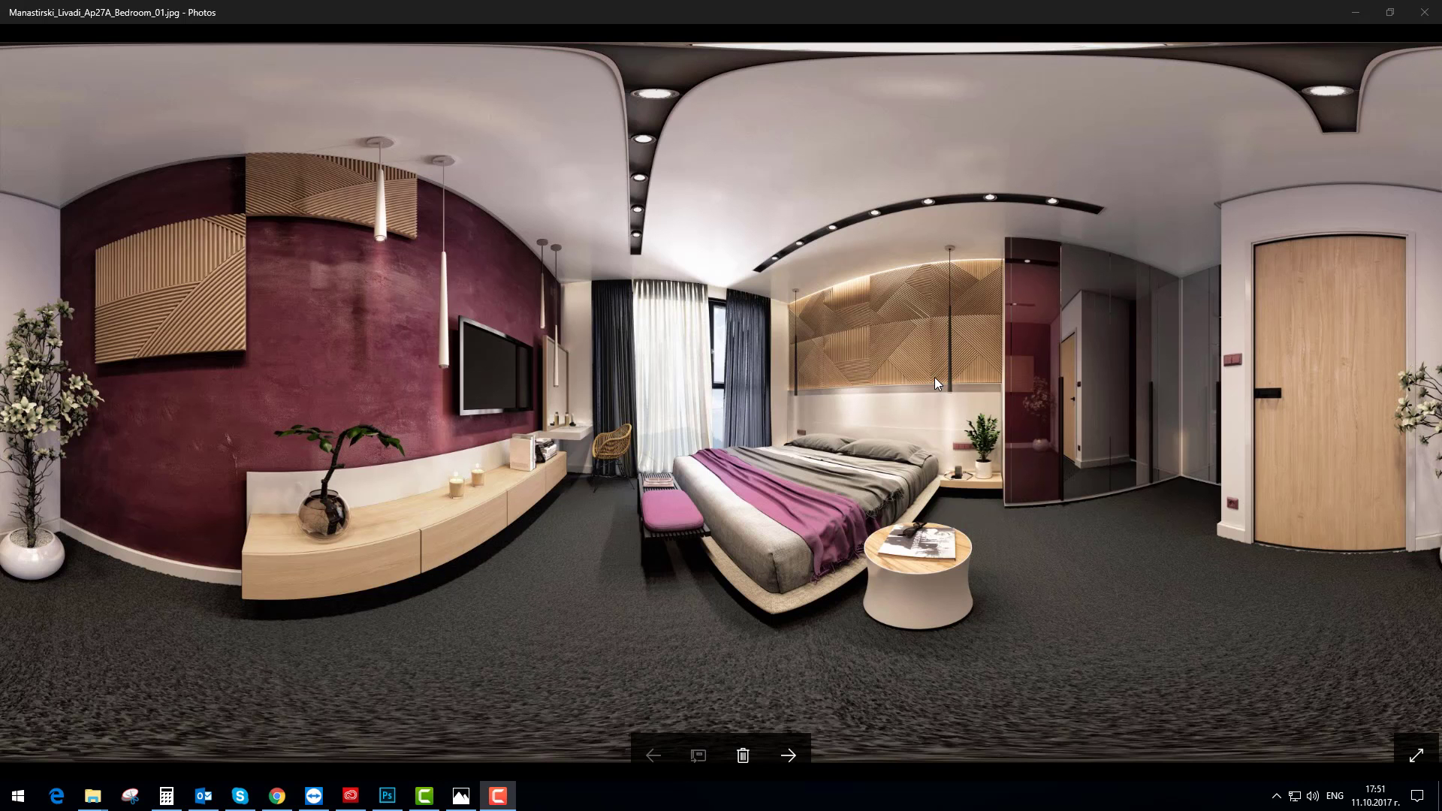
Switch from the photo viewer to the Roundme site in the browser and start creating a tour.
click(934, 377)
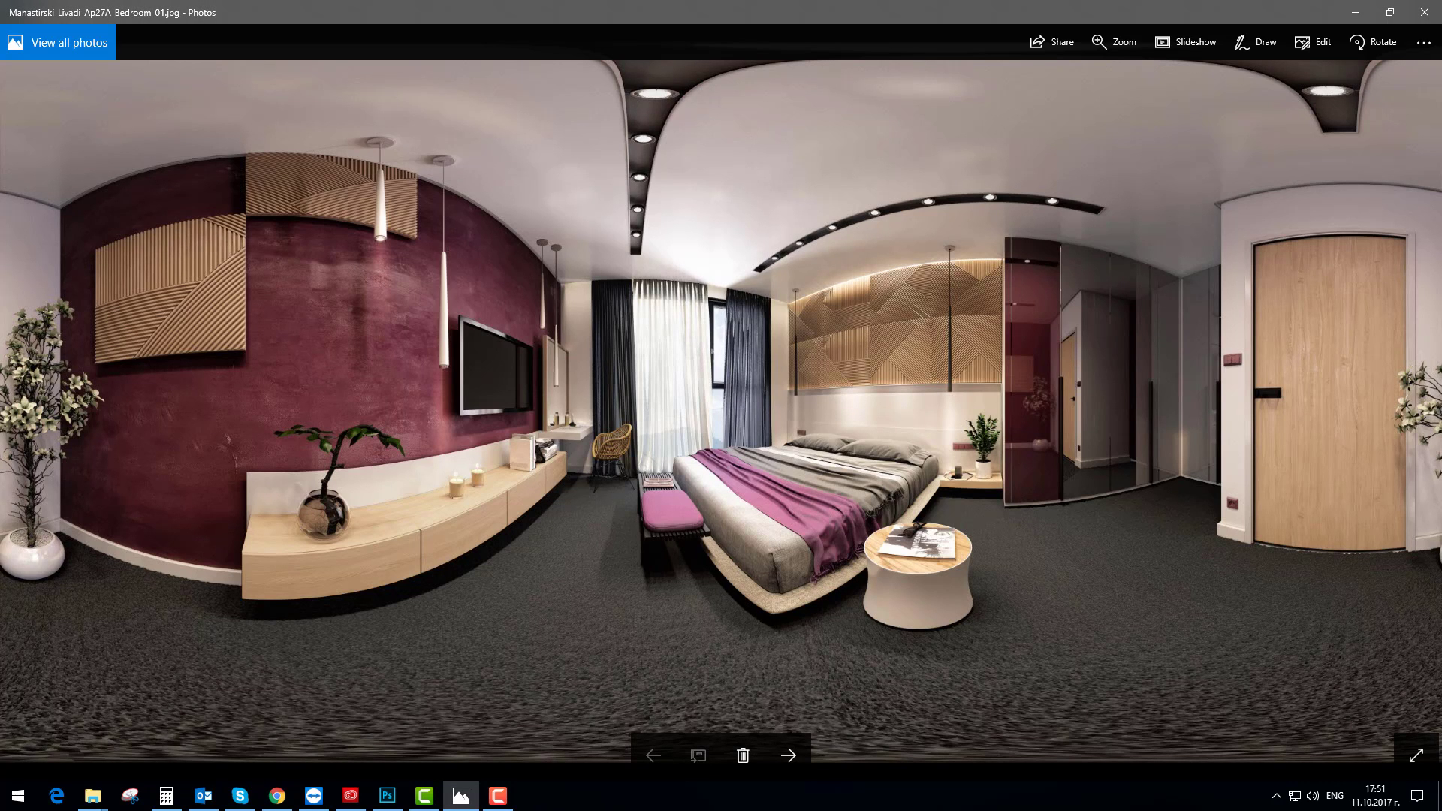
key(alt+Tab)
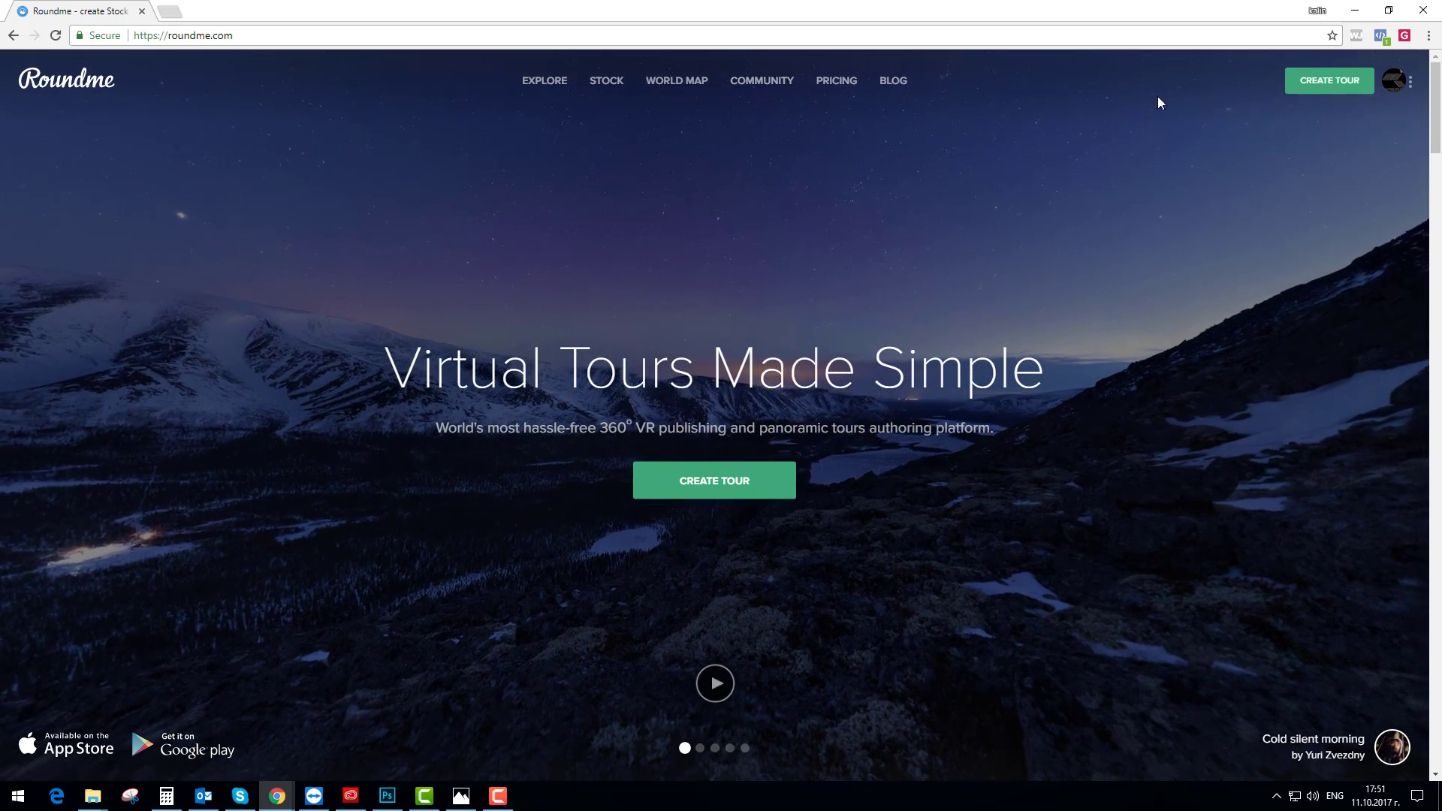
mouse_move(1395, 82)
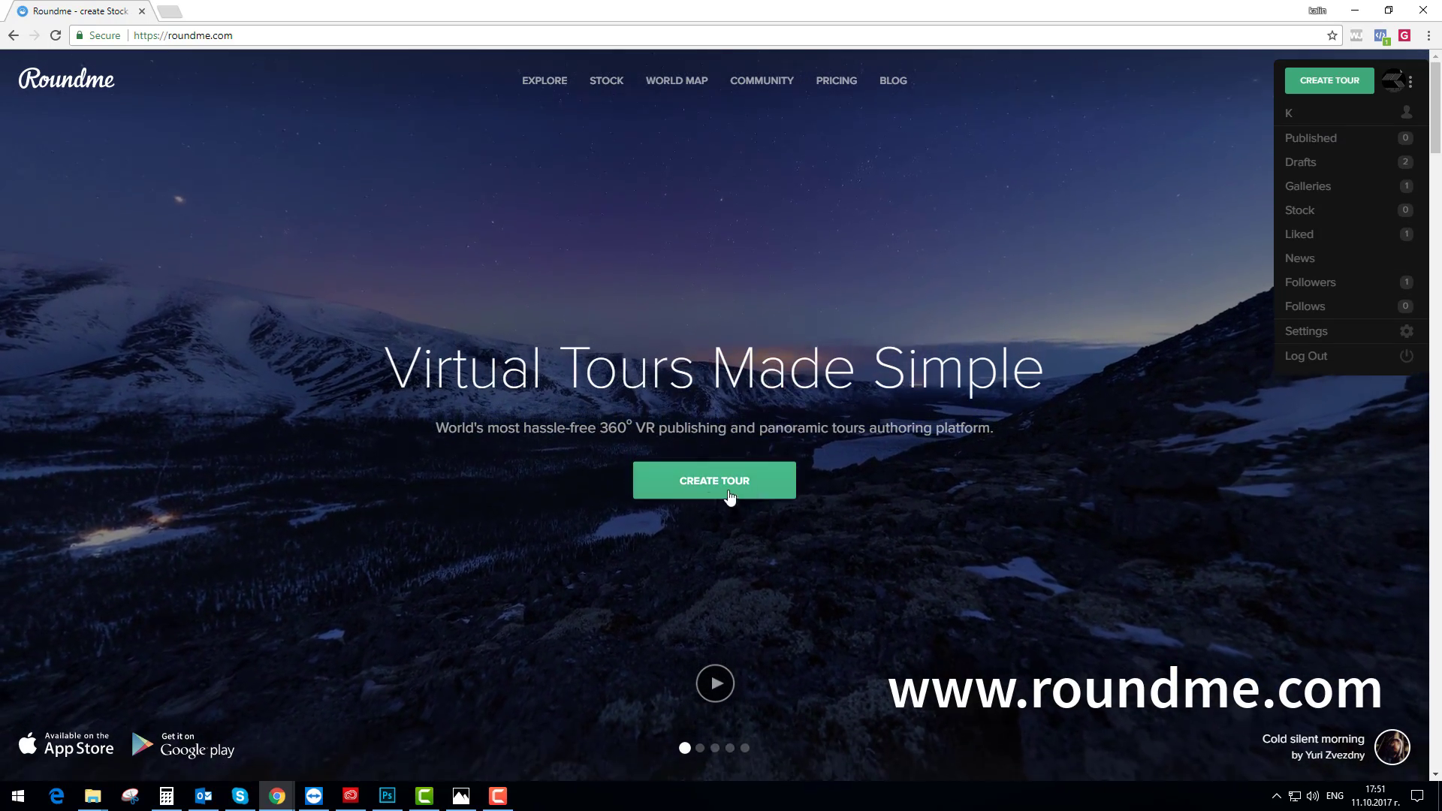
click(743, 483)
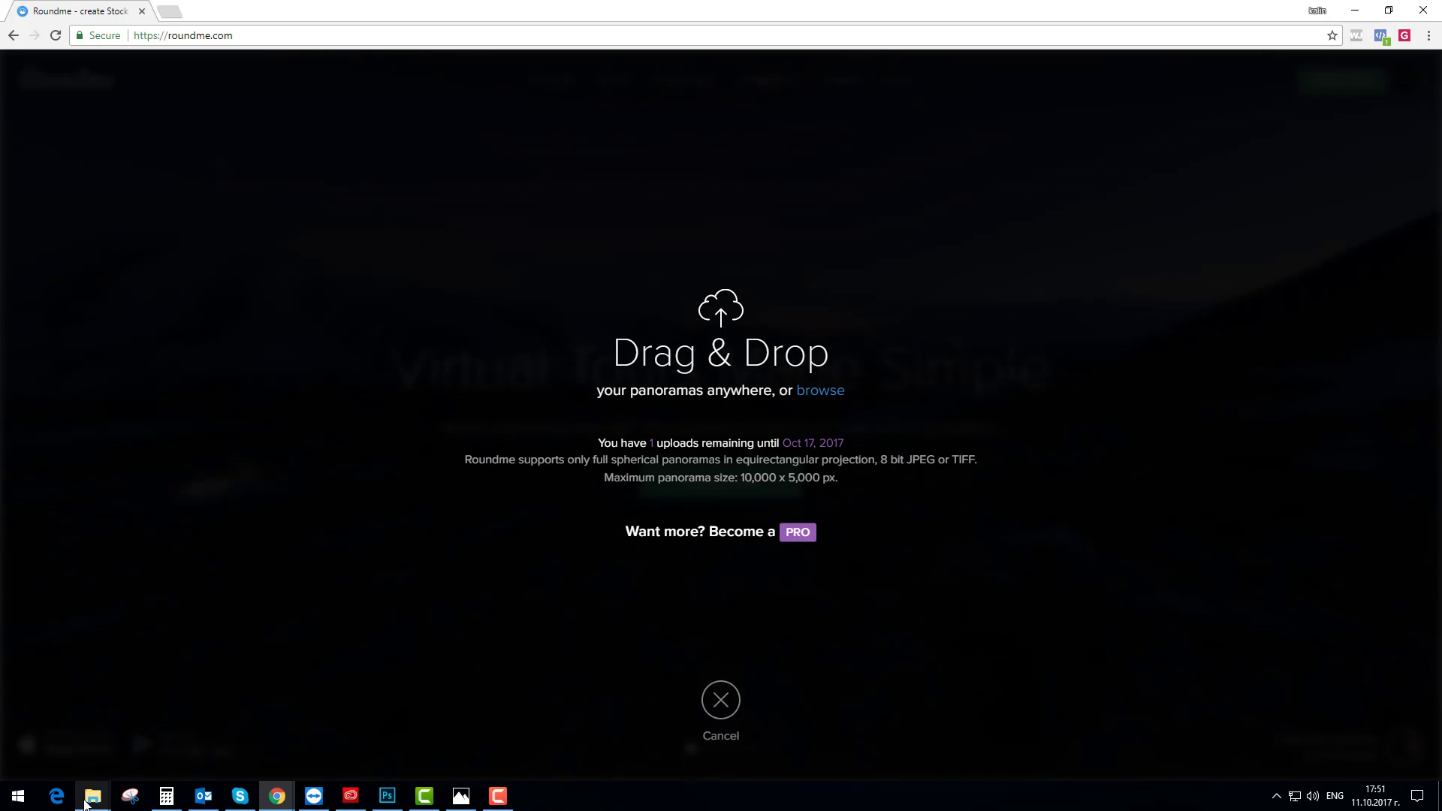
Upload the Manastirski_Livadi_Ap27A_Bedroom_01 panorama image from the Bedroom folder to the new tour.
mouse_move(92, 794)
click(336, 724)
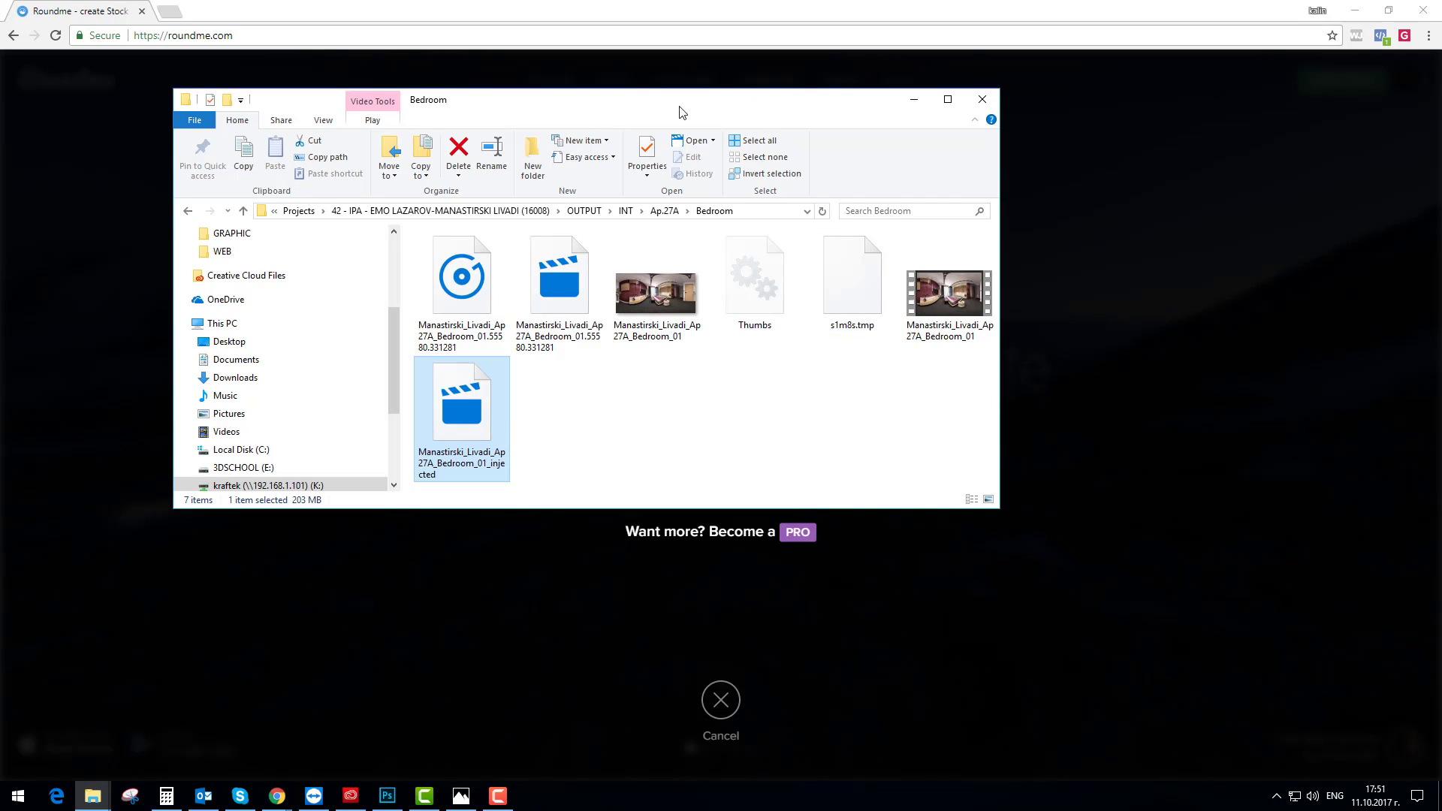
drag(681, 113, 478, 115)
click(452, 293)
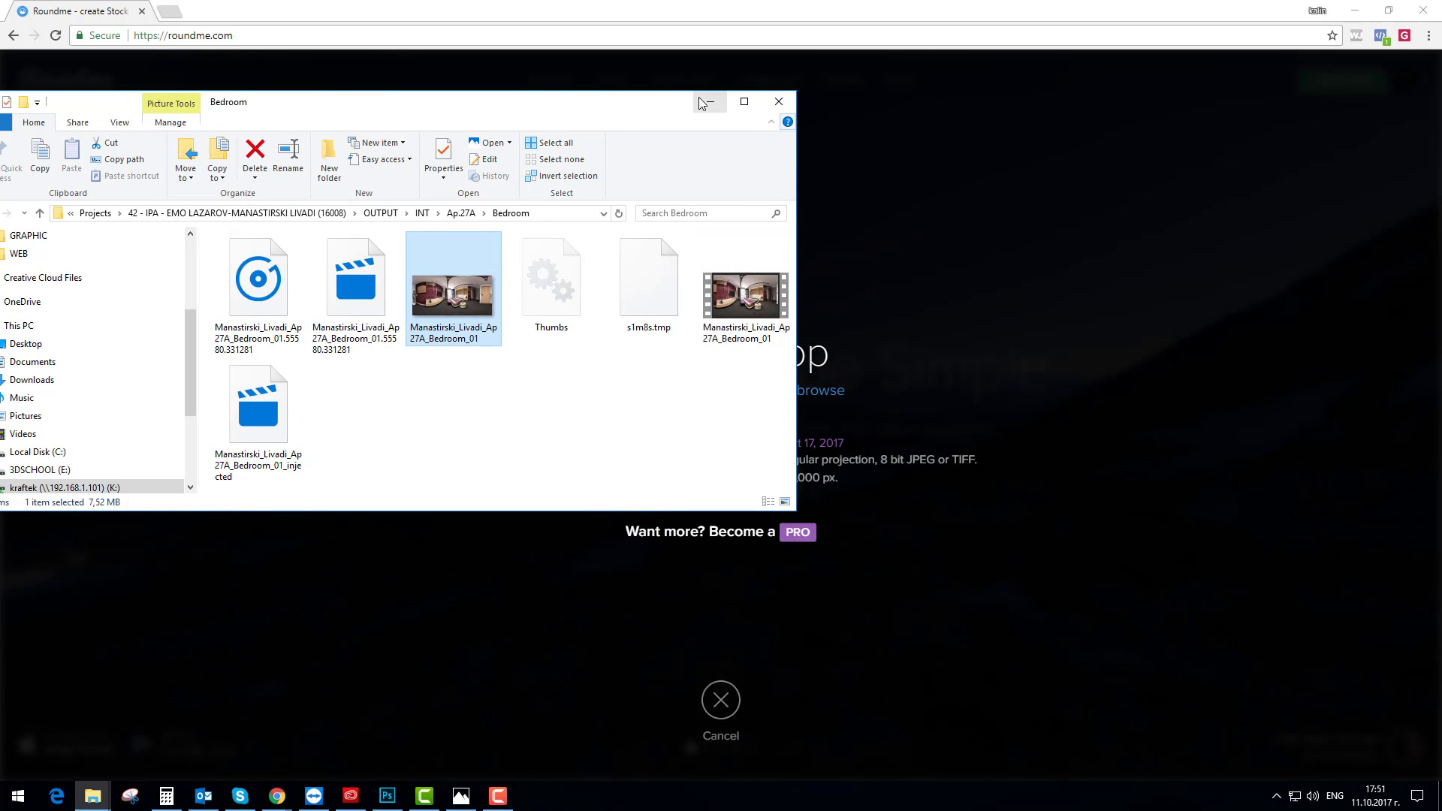
key(super+Right)
drag(1052, 2, 1122, 151)
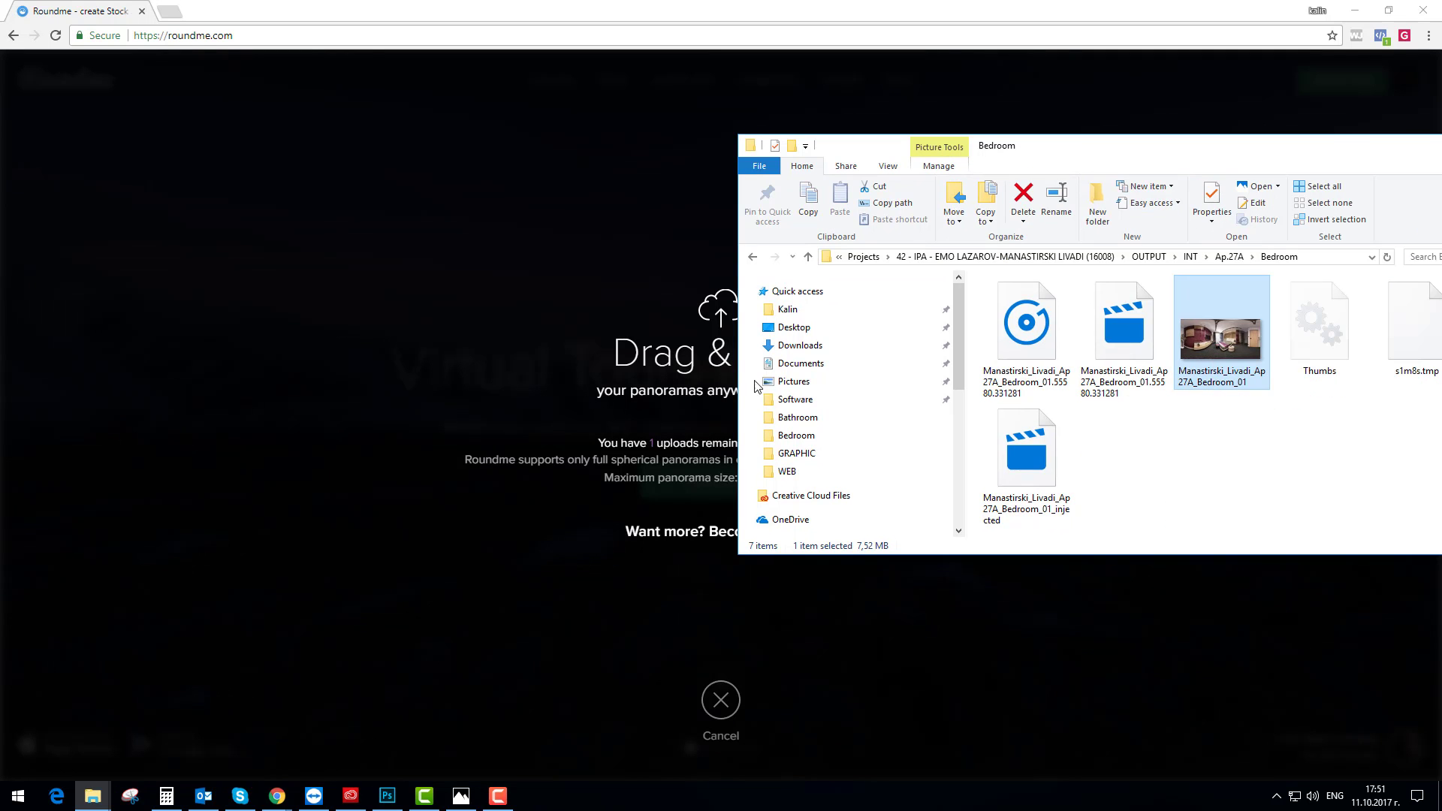
drag(671, 373, 671, 373)
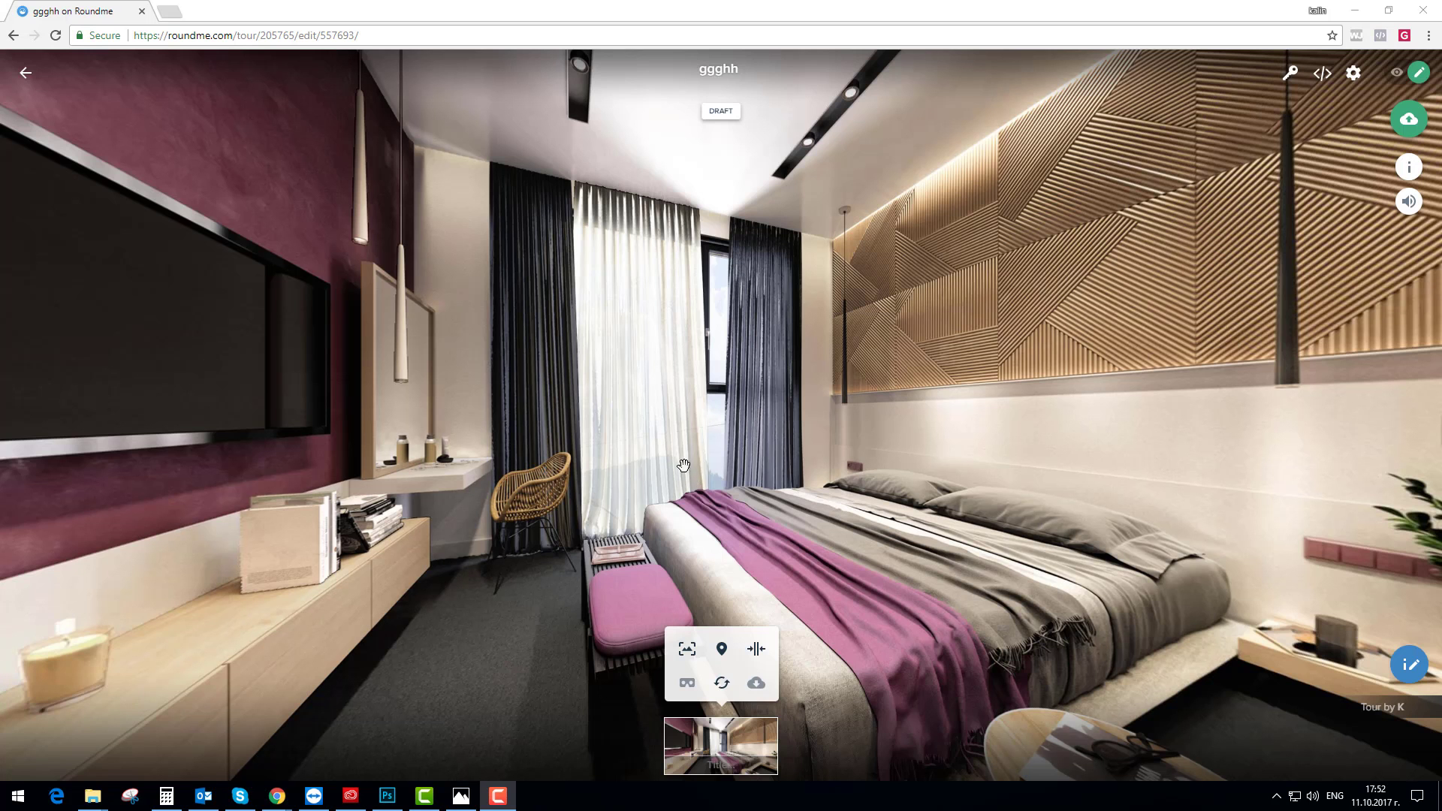
Look around the uploaded bedroom panorama in the tour editor.
drag(865, 415, 525, 450)
drag(811, 466, 700, 473)
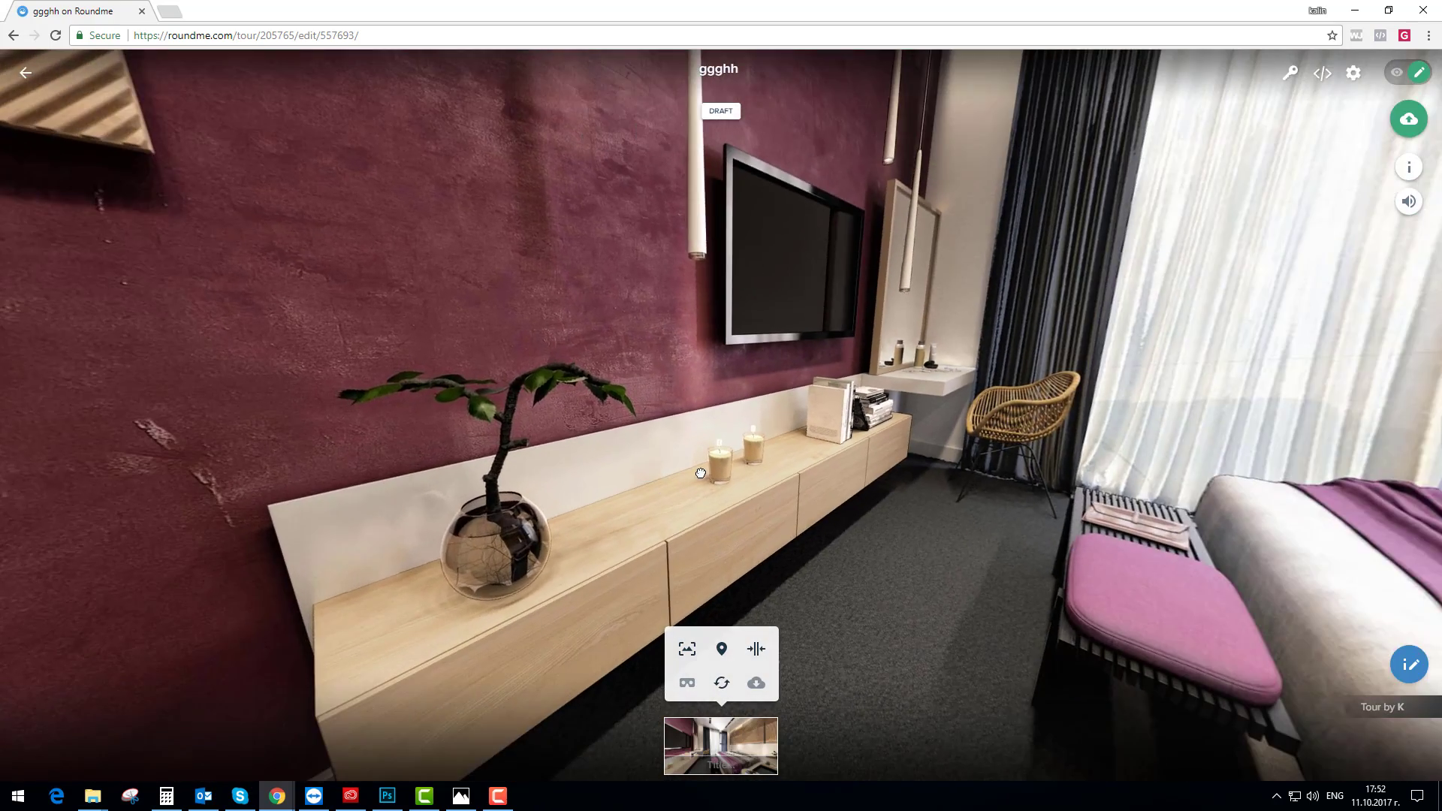
drag(696, 530, 1001, 309)
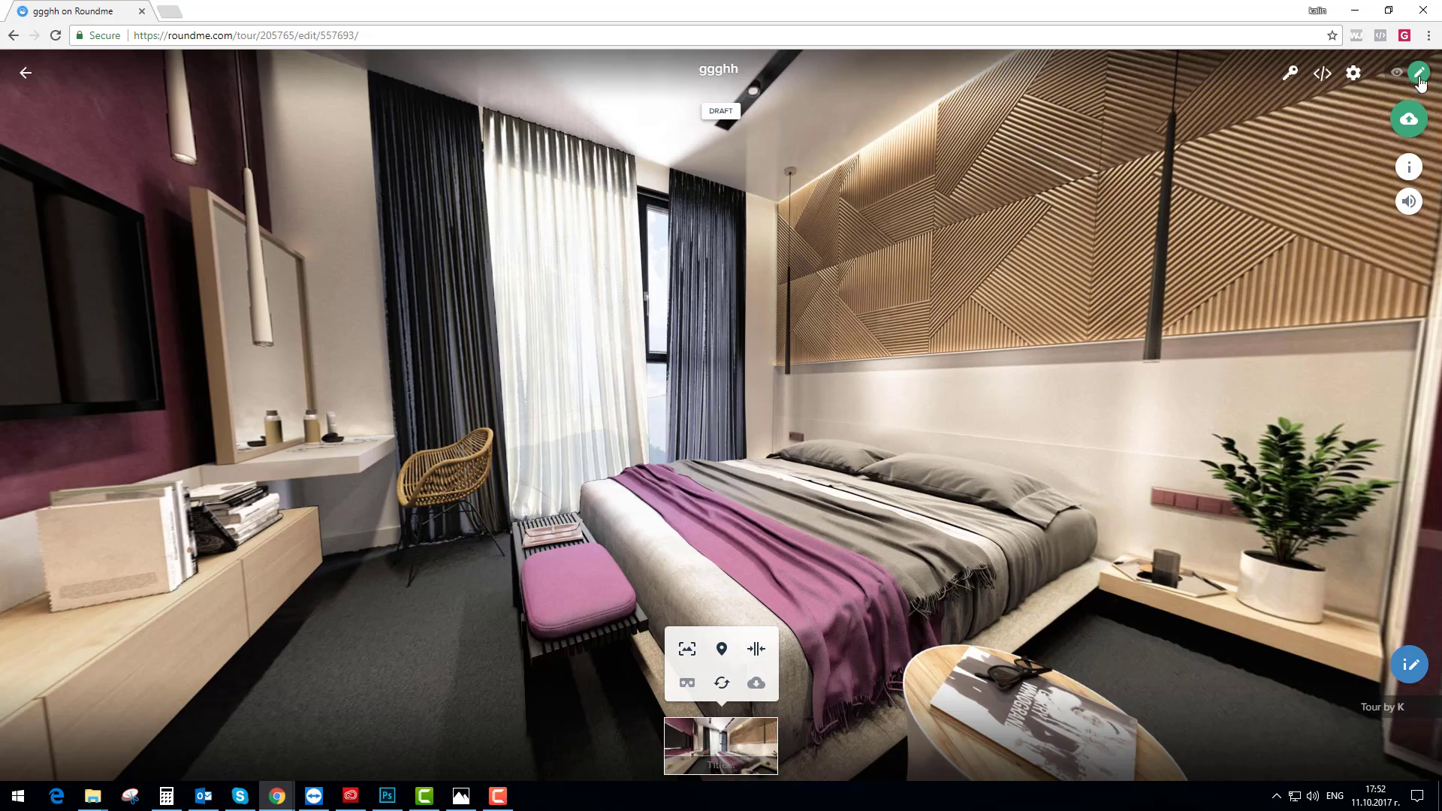
Switch the tour to view mode and try the Fisheye, Architectural and Pannini projections before returning to Normal.
click(1397, 73)
click(1352, 72)
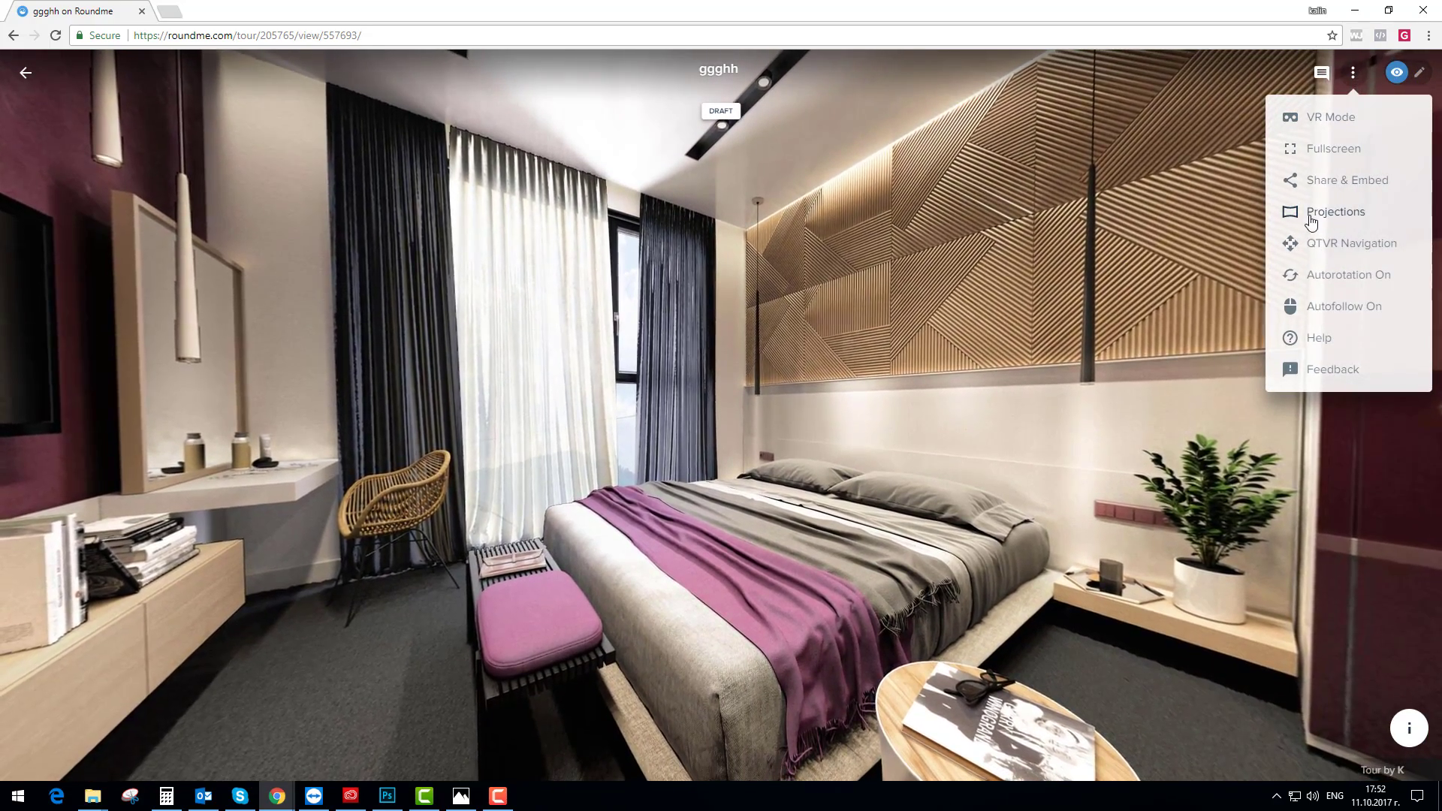
click(1341, 218)
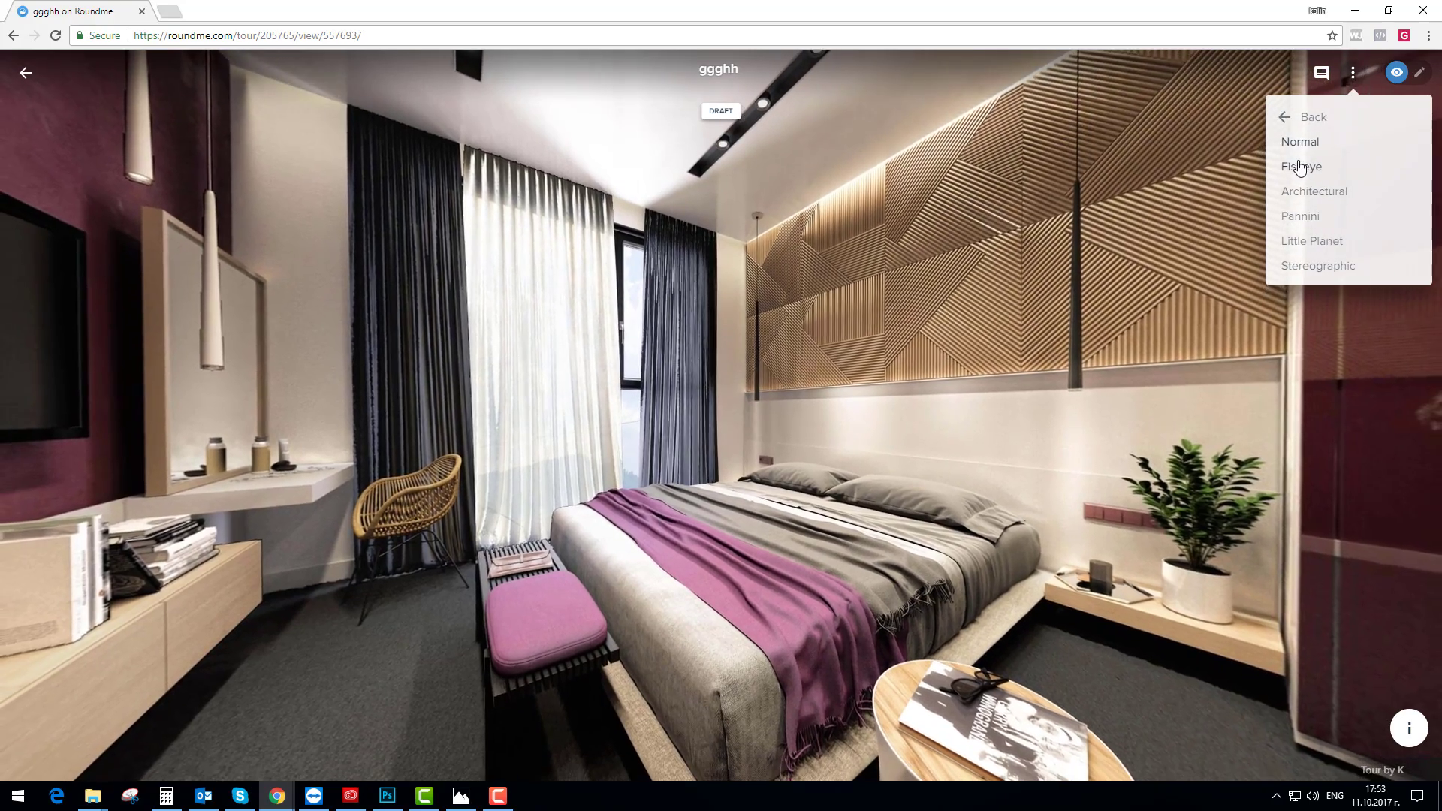
click(1299, 167)
click(1303, 194)
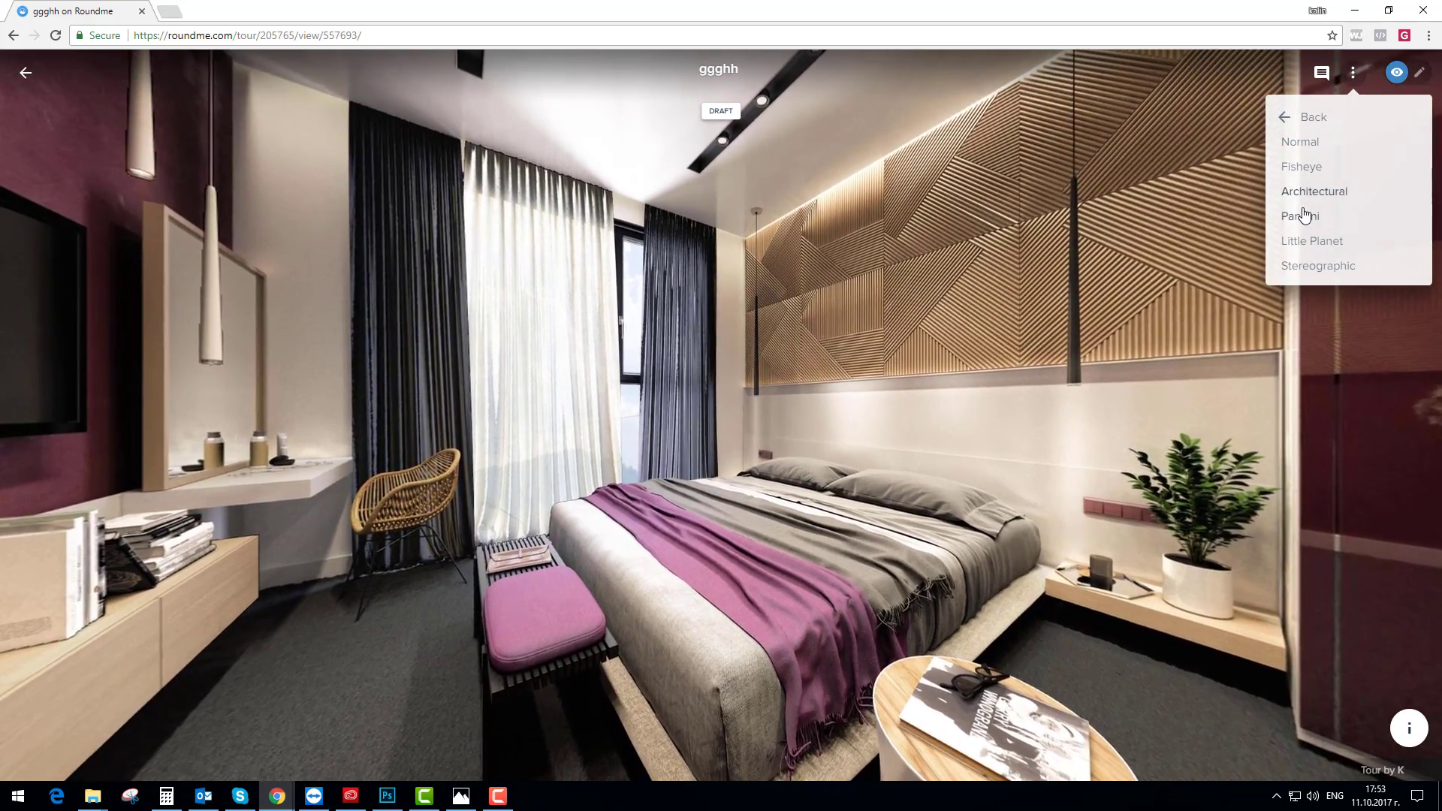
click(1304, 215)
drag(1201, 300, 827, 338)
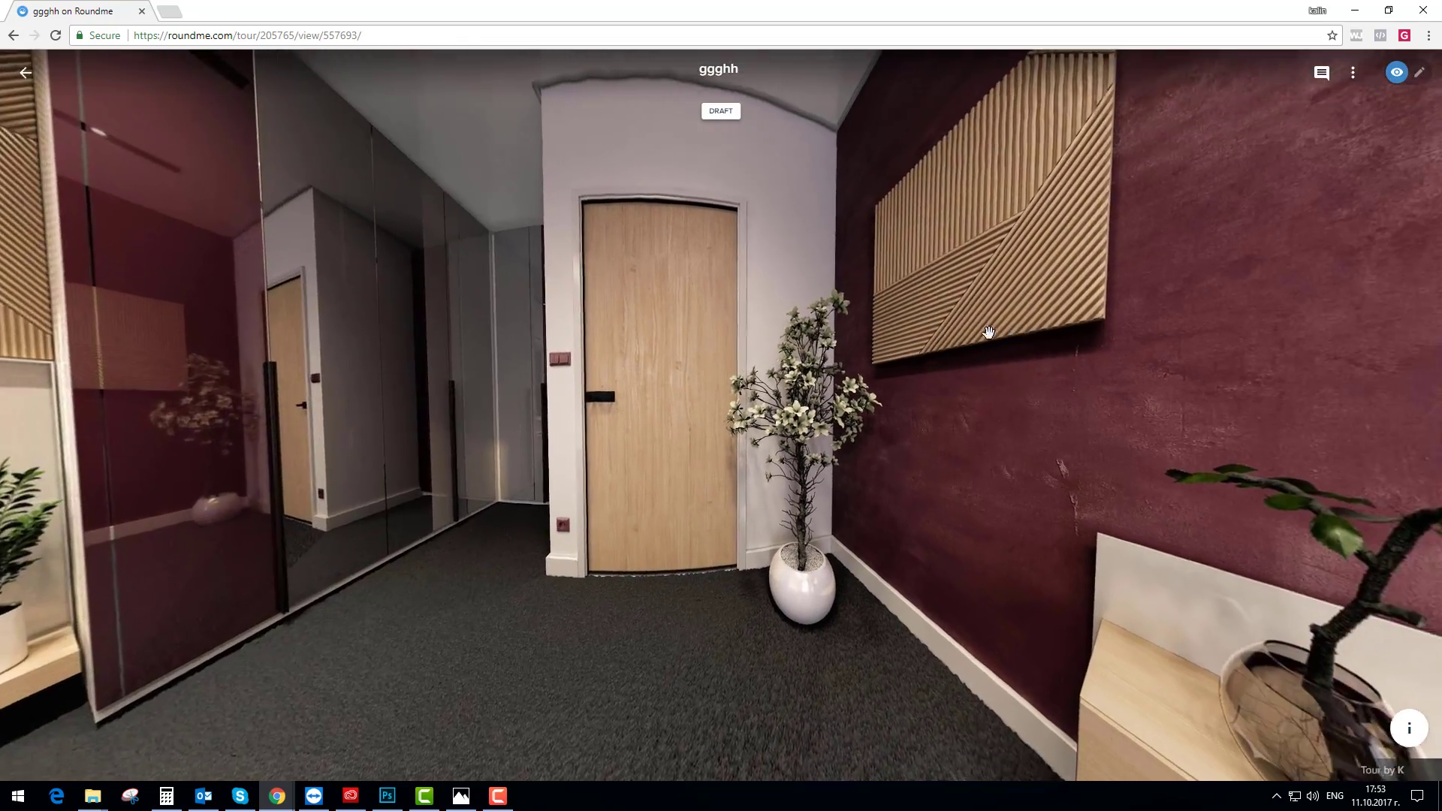
drag(984, 331, 751, 331)
click(1352, 72)
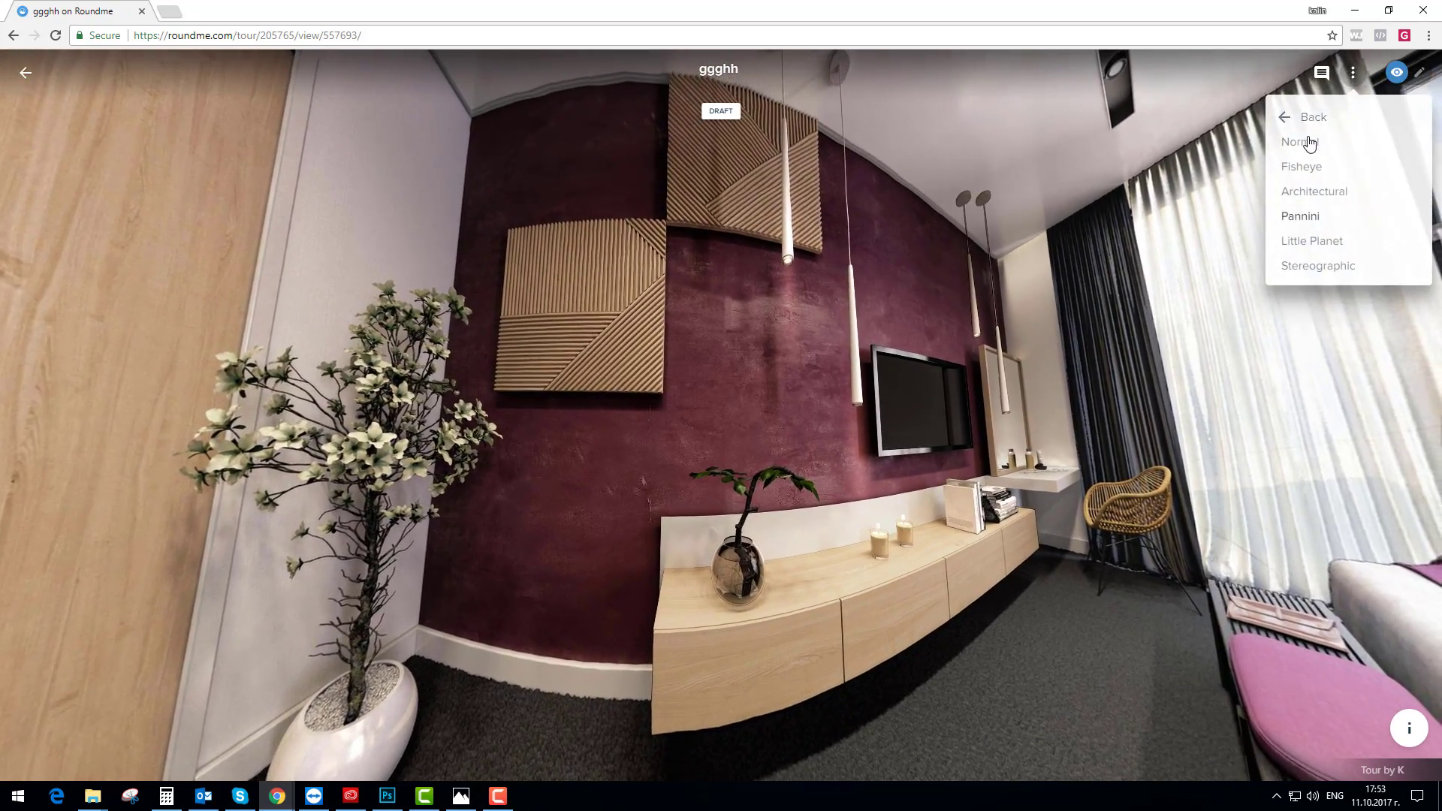
click(1305, 141)
Preview the panorama in VR mode and exit the split full-screen view.
click(1353, 74)
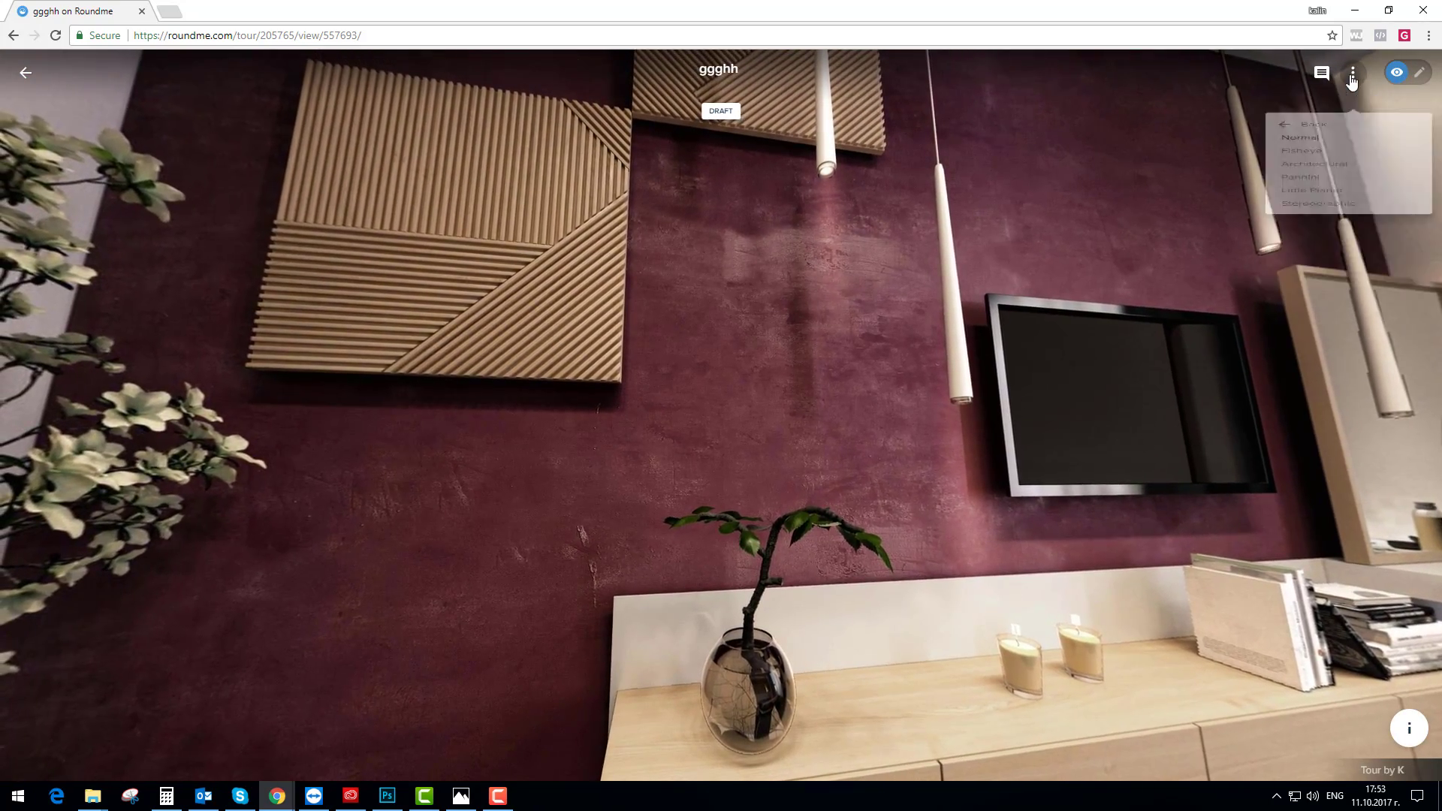
click(1352, 75)
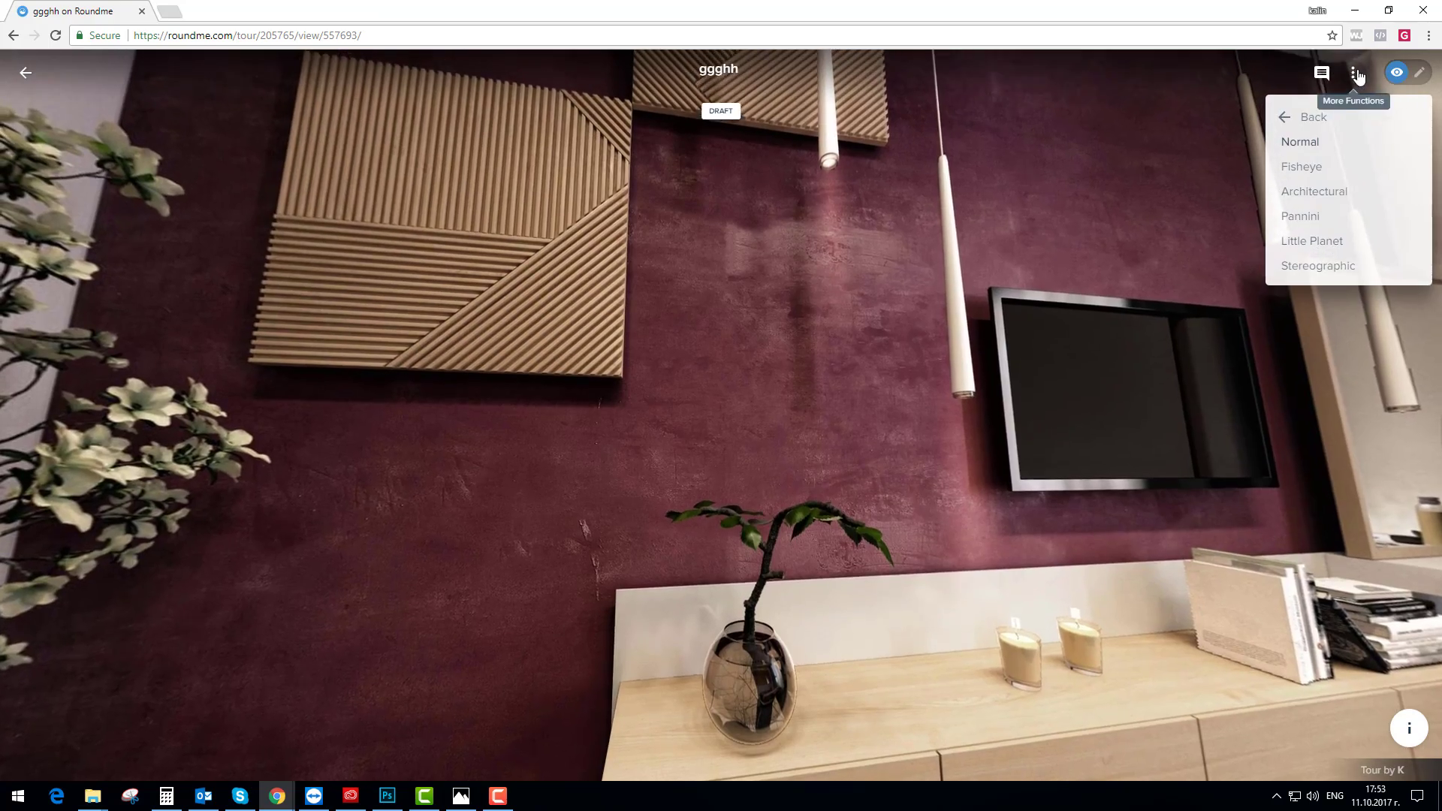
click(1352, 72)
click(1293, 113)
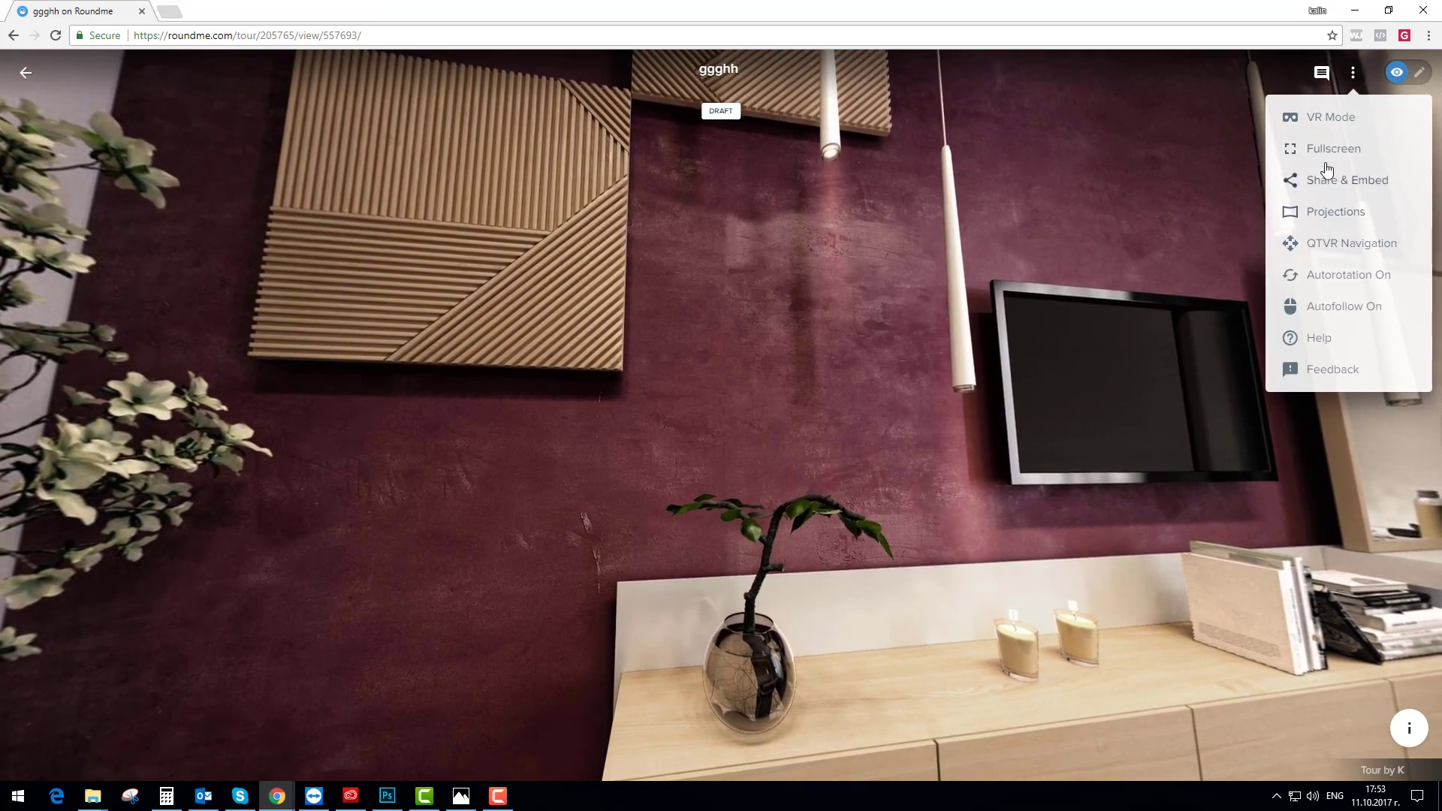
click(1344, 120)
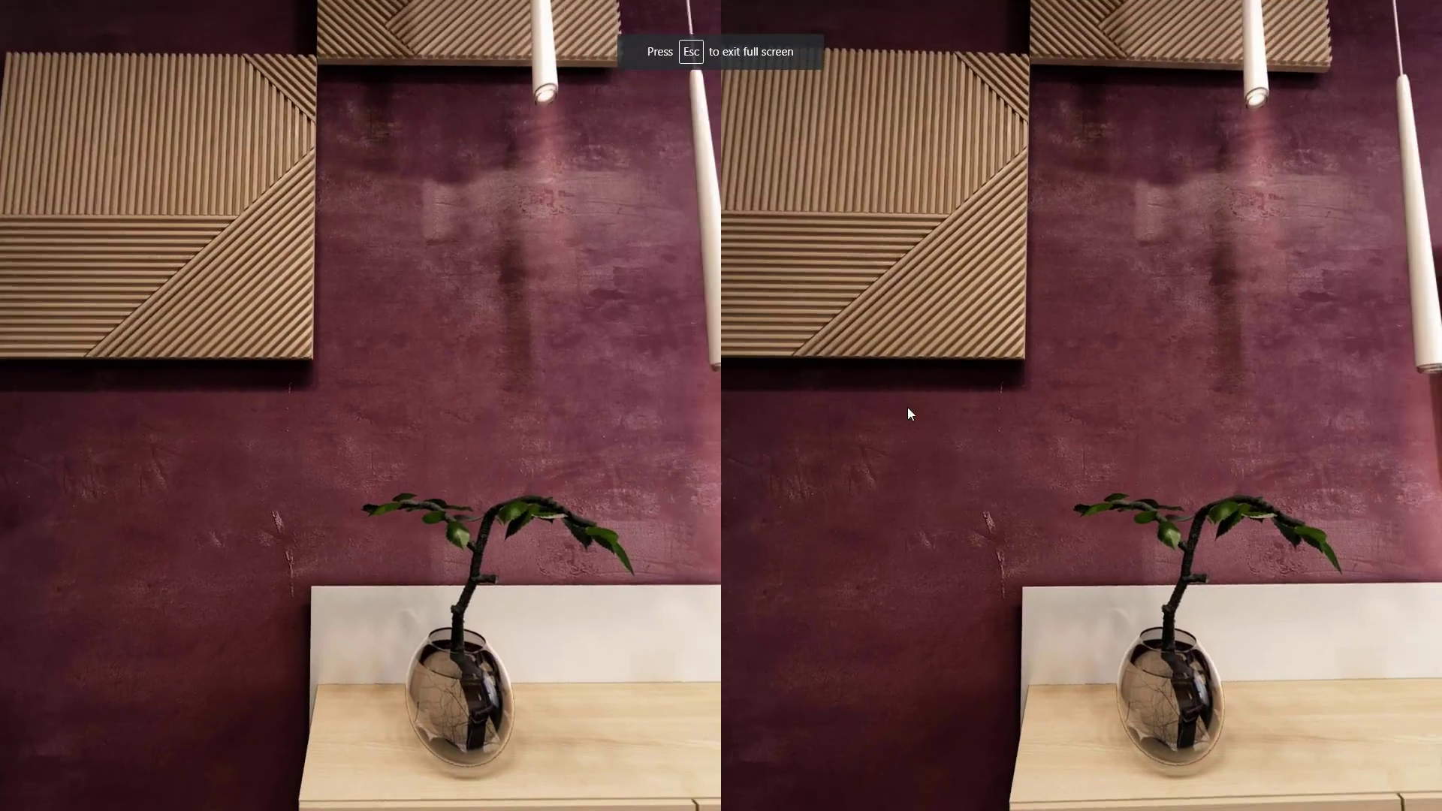
key(Escape)
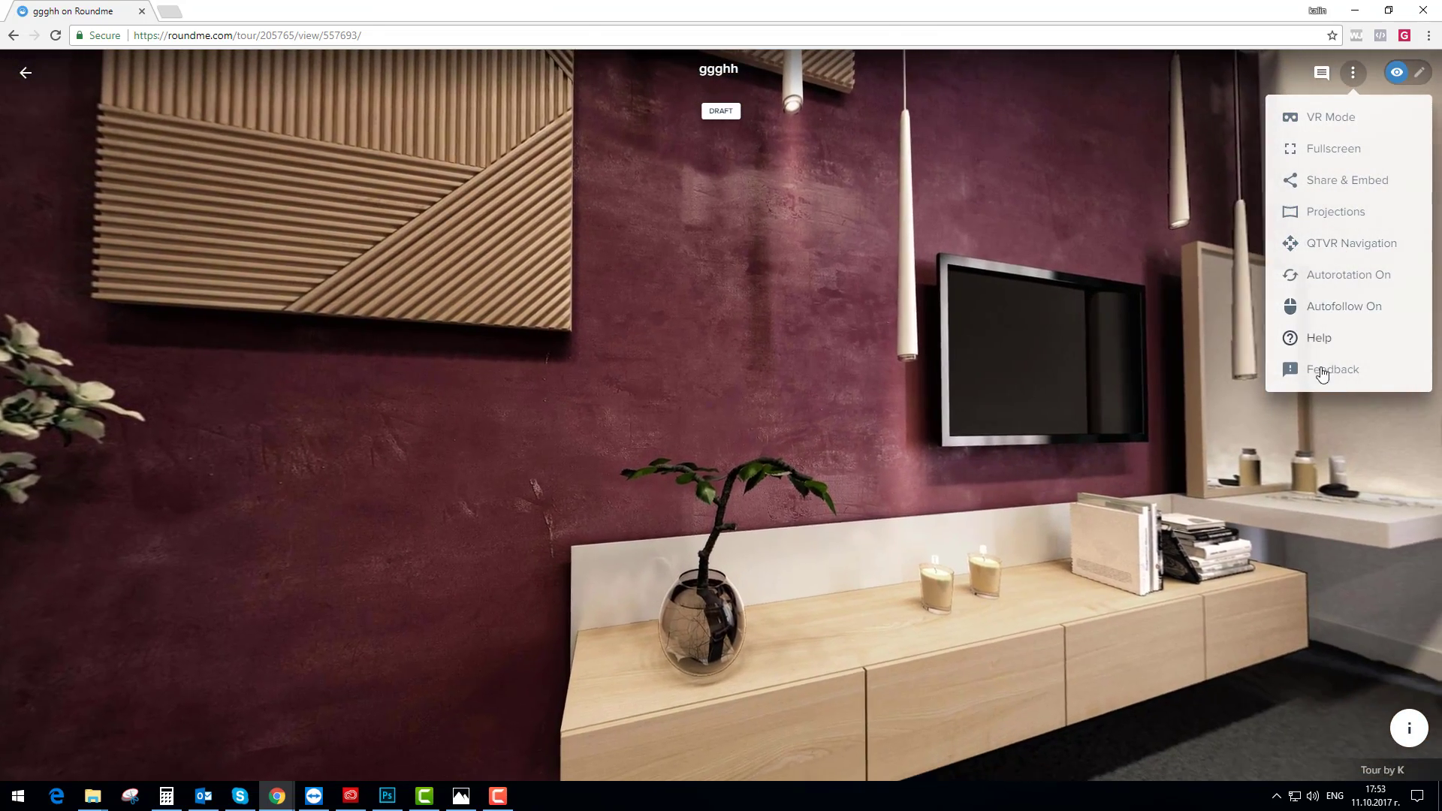
Copy the tour's share link to the clipboard.
click(1322, 180)
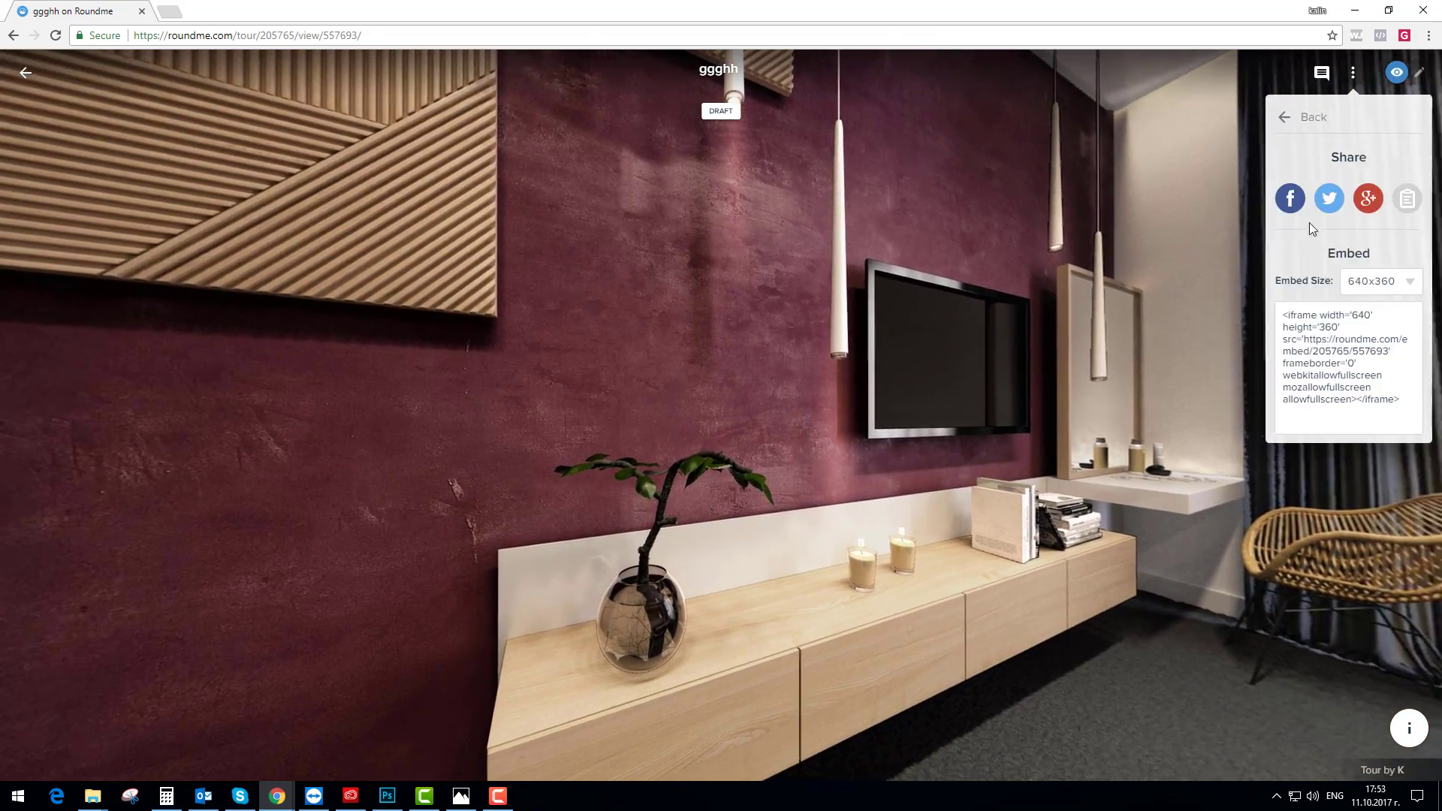
click(1410, 200)
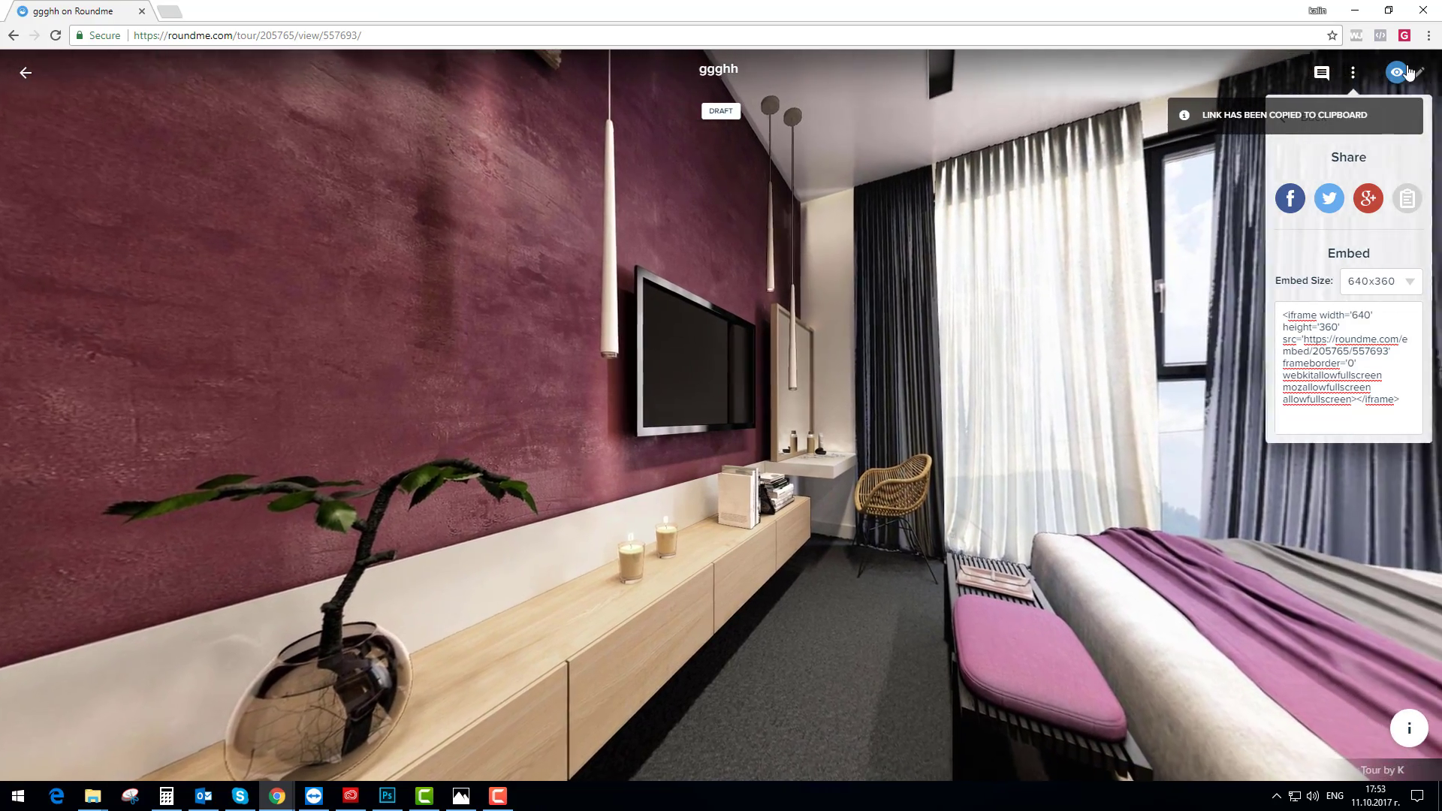
Switch the tour to edit mode and back to view mode, and look around the bedroom.
click(1418, 72)
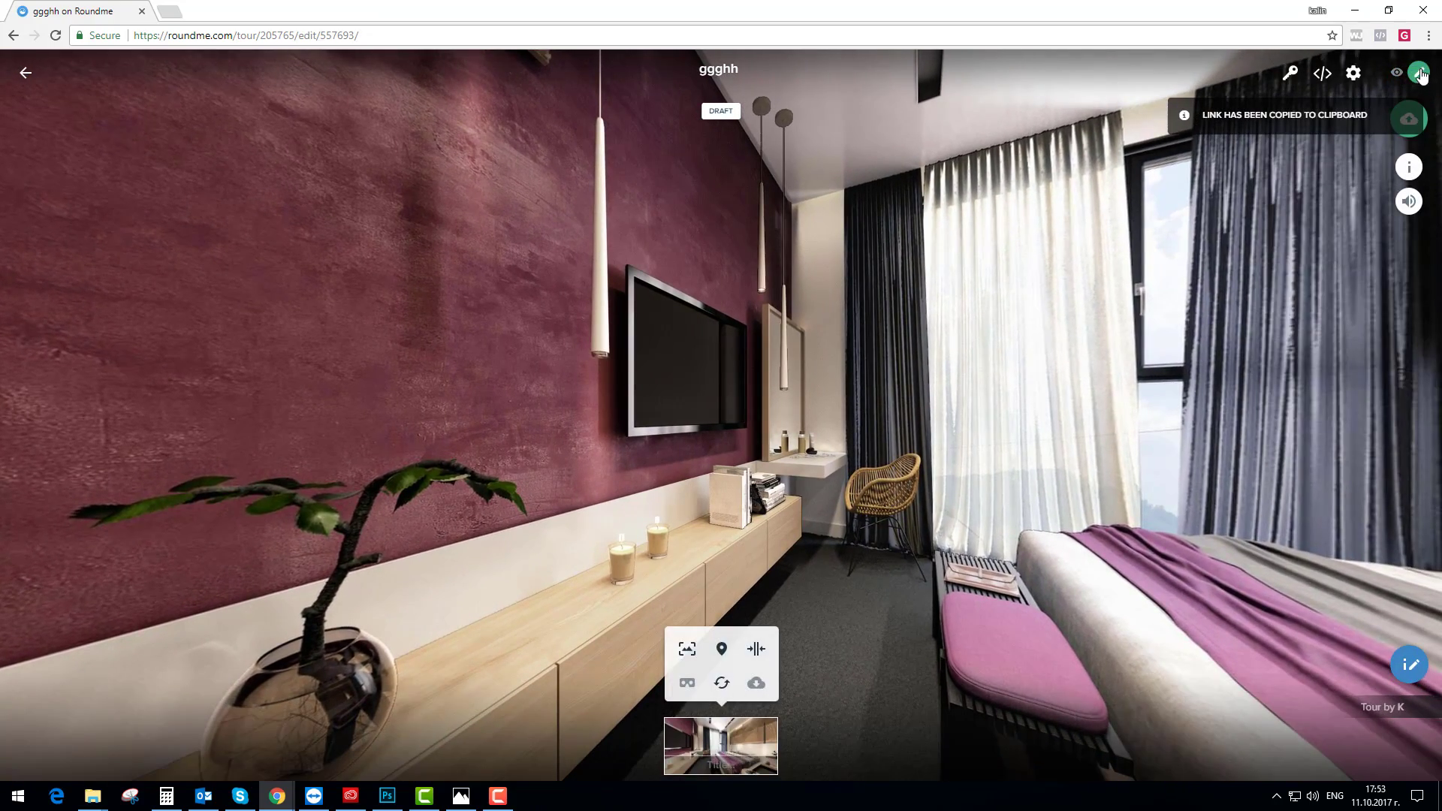
click(1397, 72)
drag(763, 223, 714, 315)
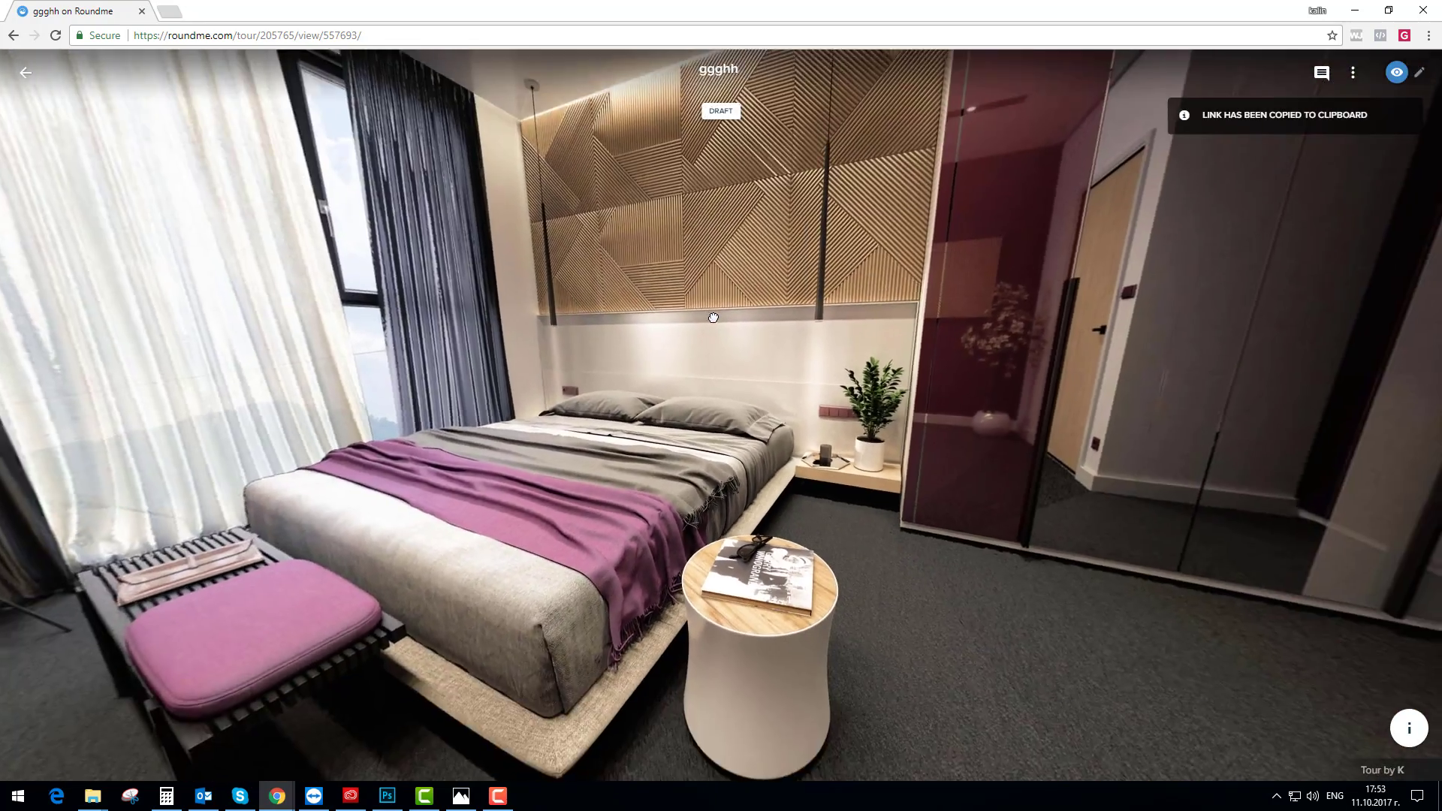
drag(937, 367, 703, 523)
Leave the tour and browse the Best New, Collections and Recent tours in the Explore section.
click(24, 73)
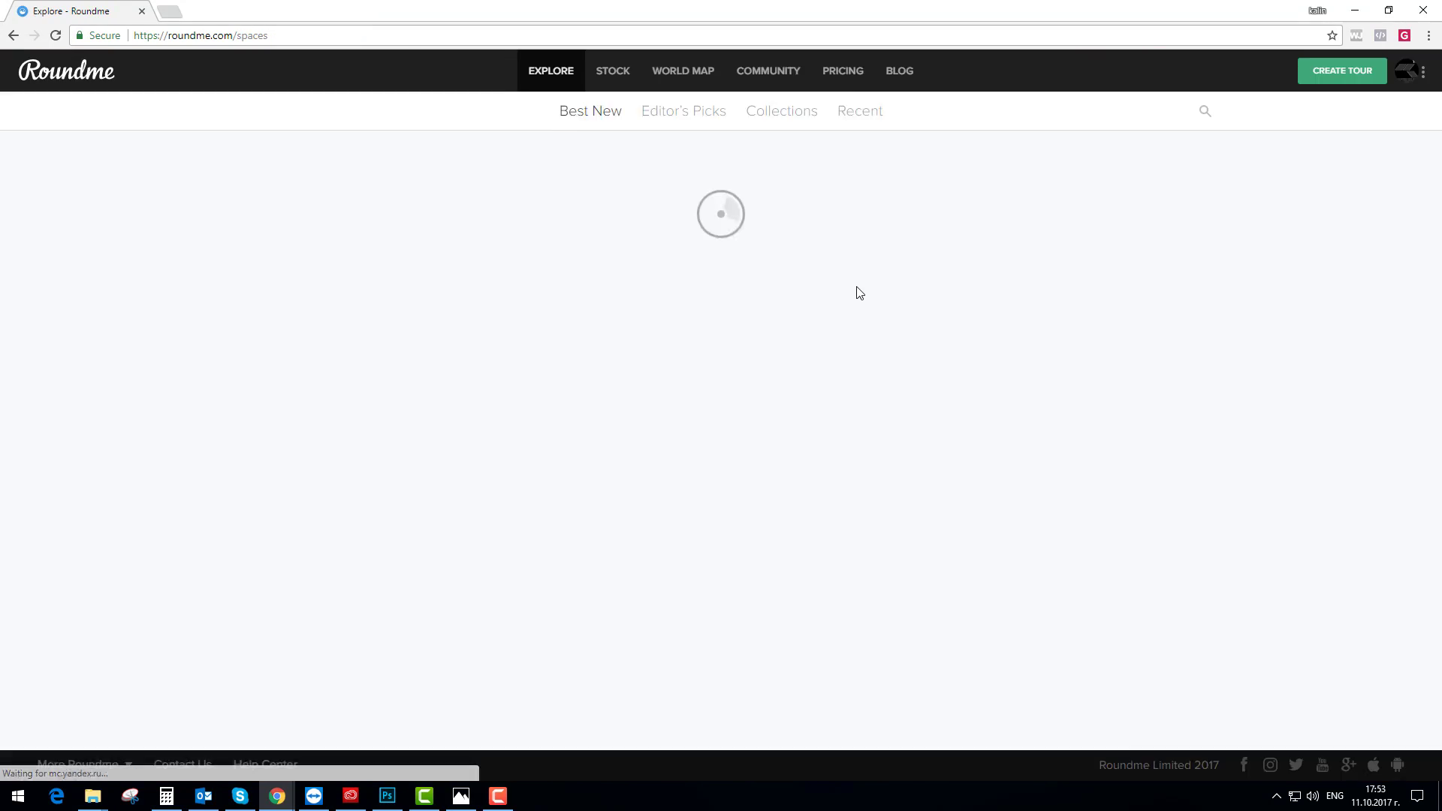
scroll(1017, 476, down, 8)
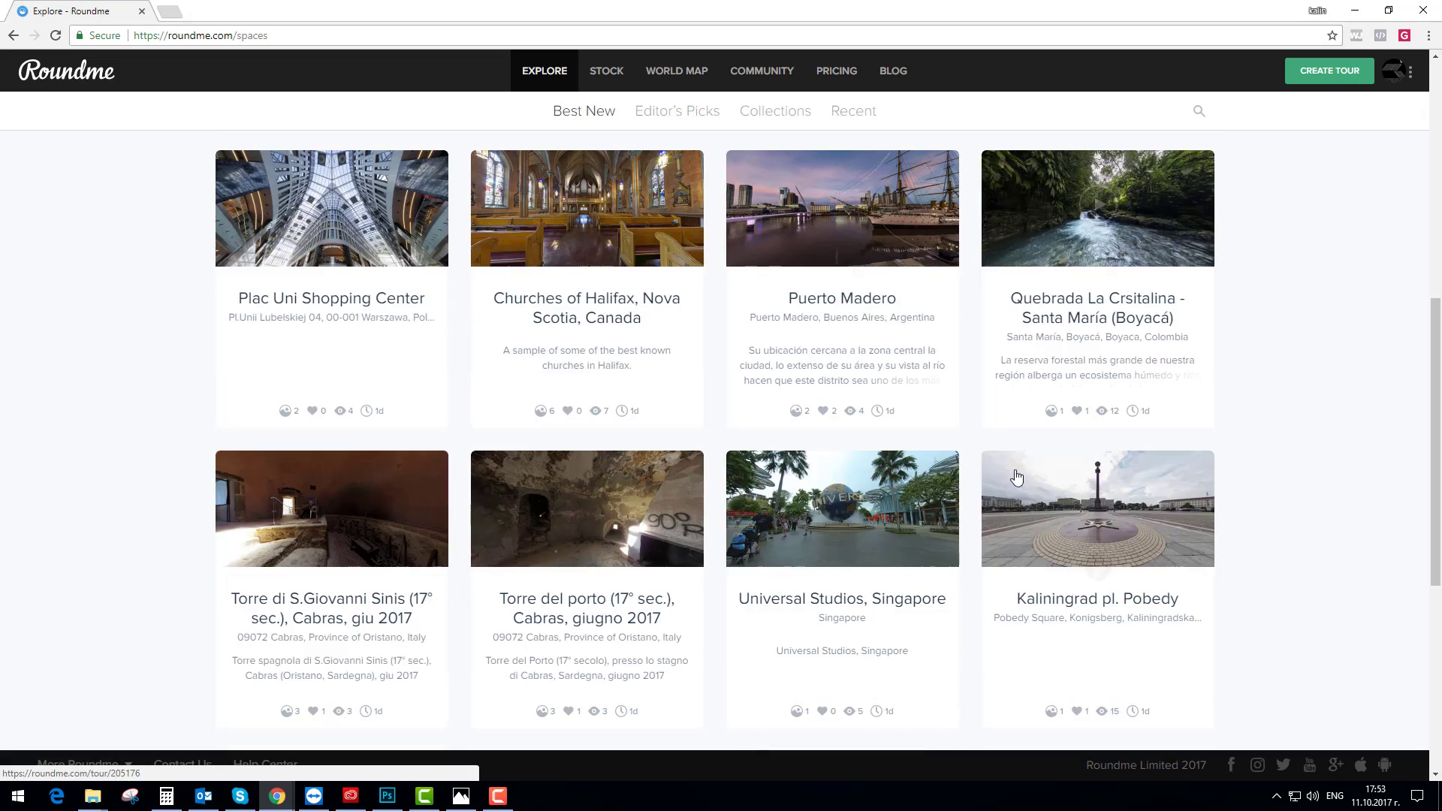
scroll(406, 518, down, 6)
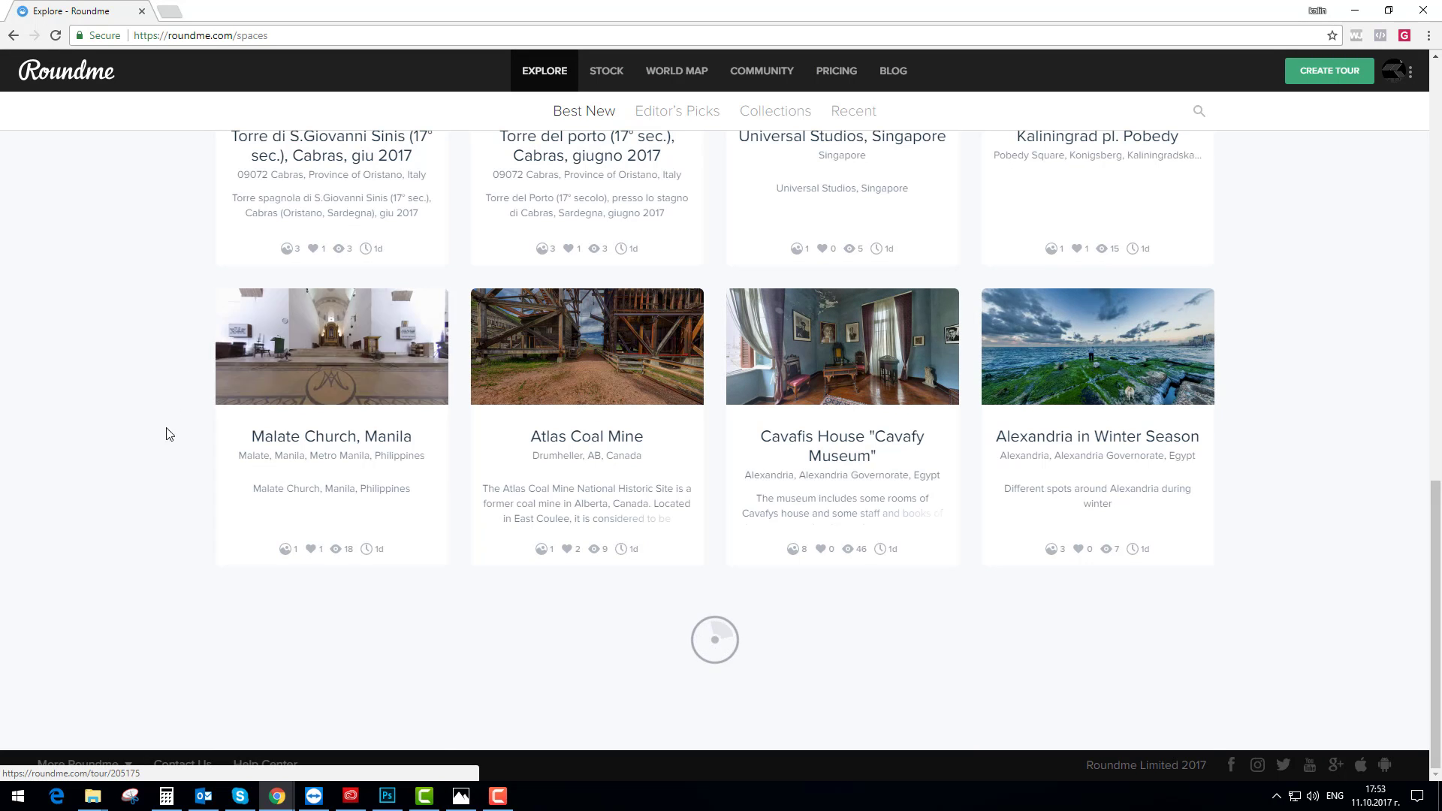
scroll(166, 434, up, 14)
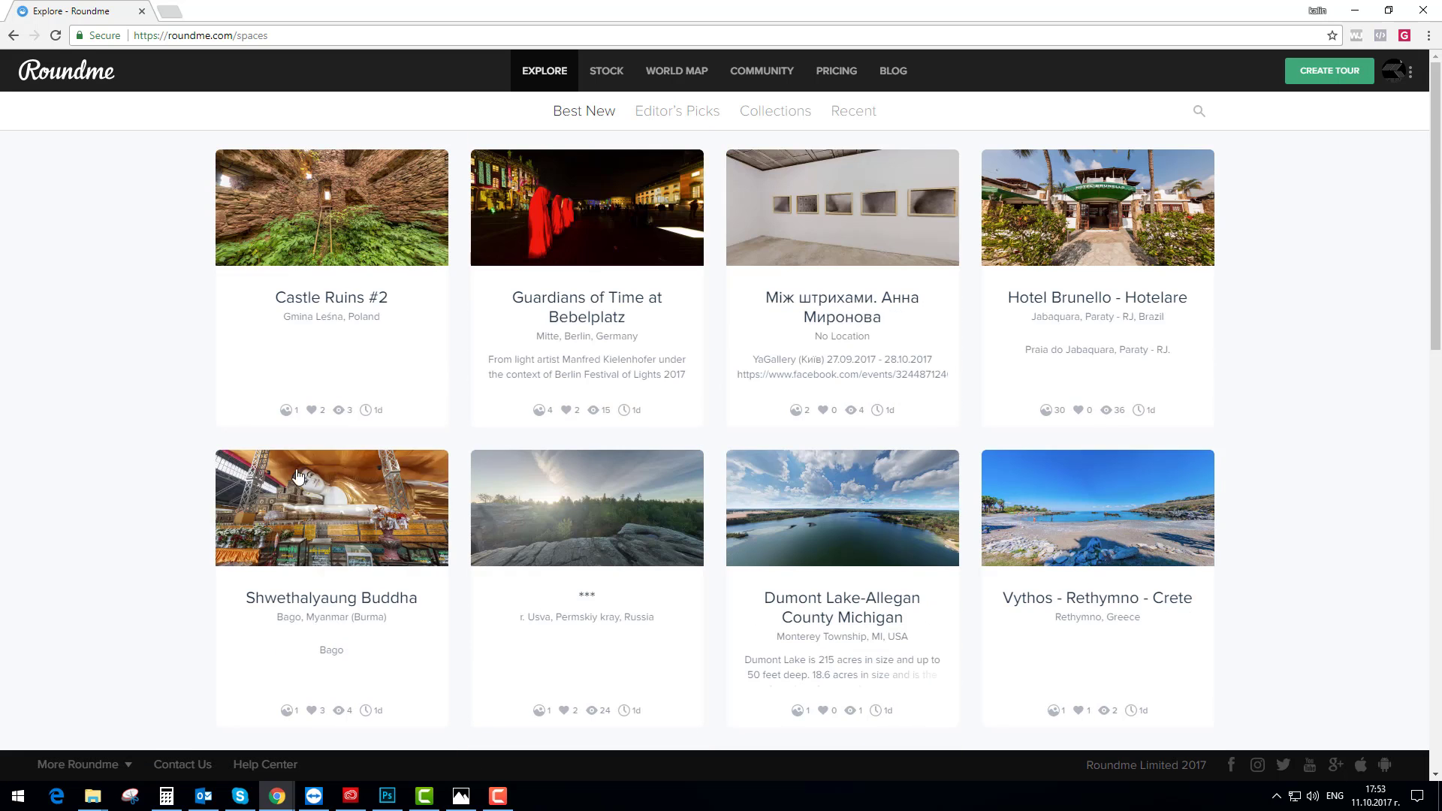
click(742, 111)
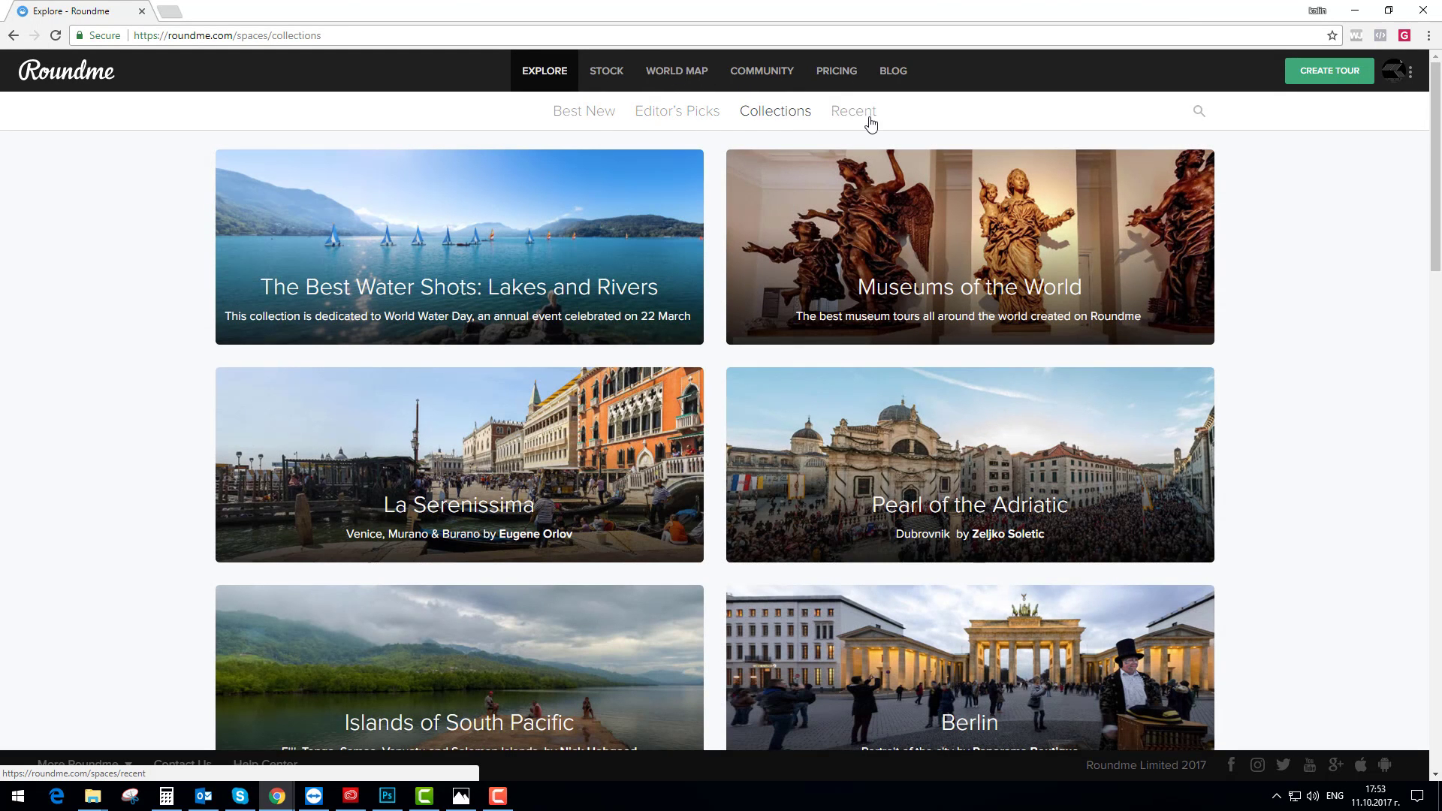
click(863, 112)
Open the world map of tours and zoom in on a marker cluster in Belarus.
click(684, 72)
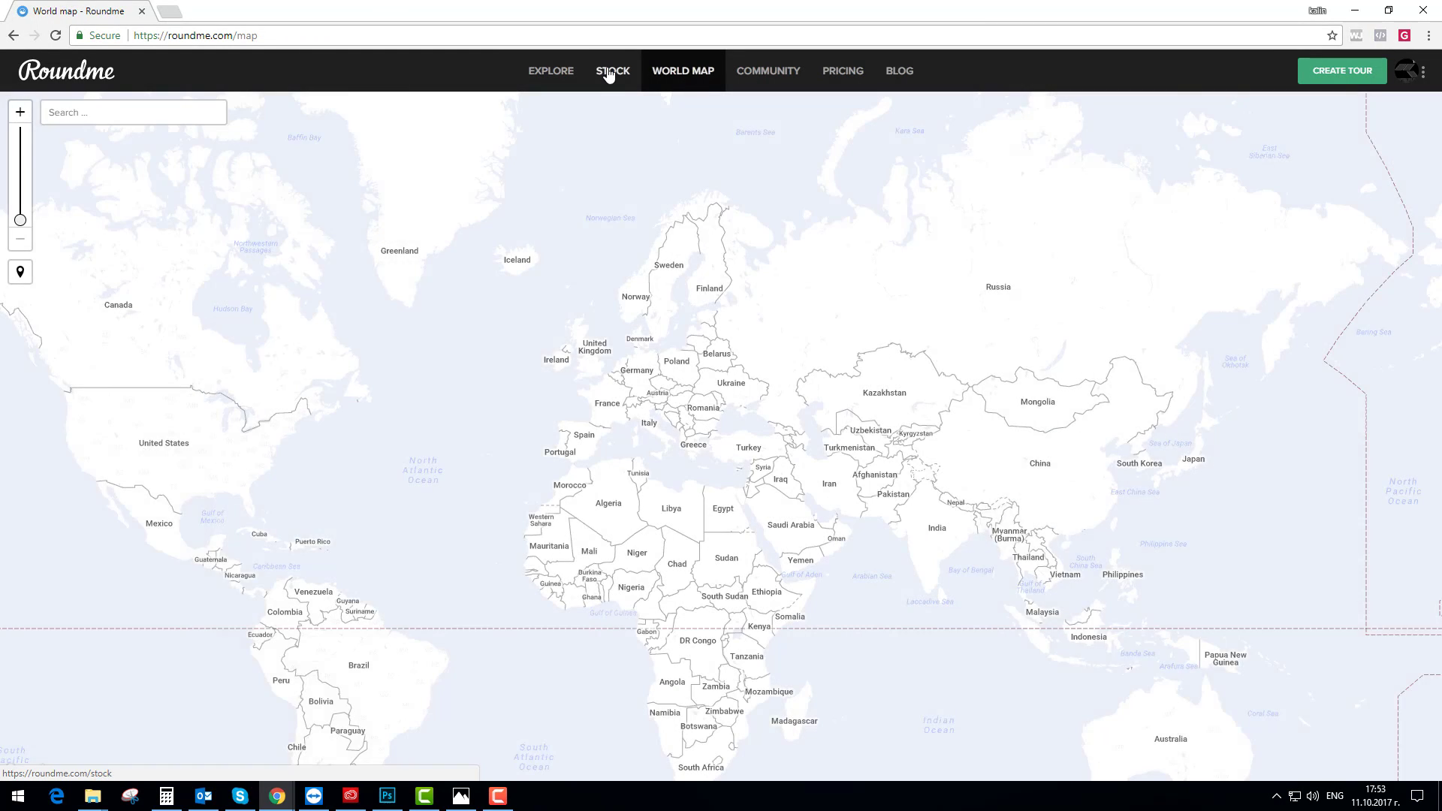
scroll(717, 296, up, 3)
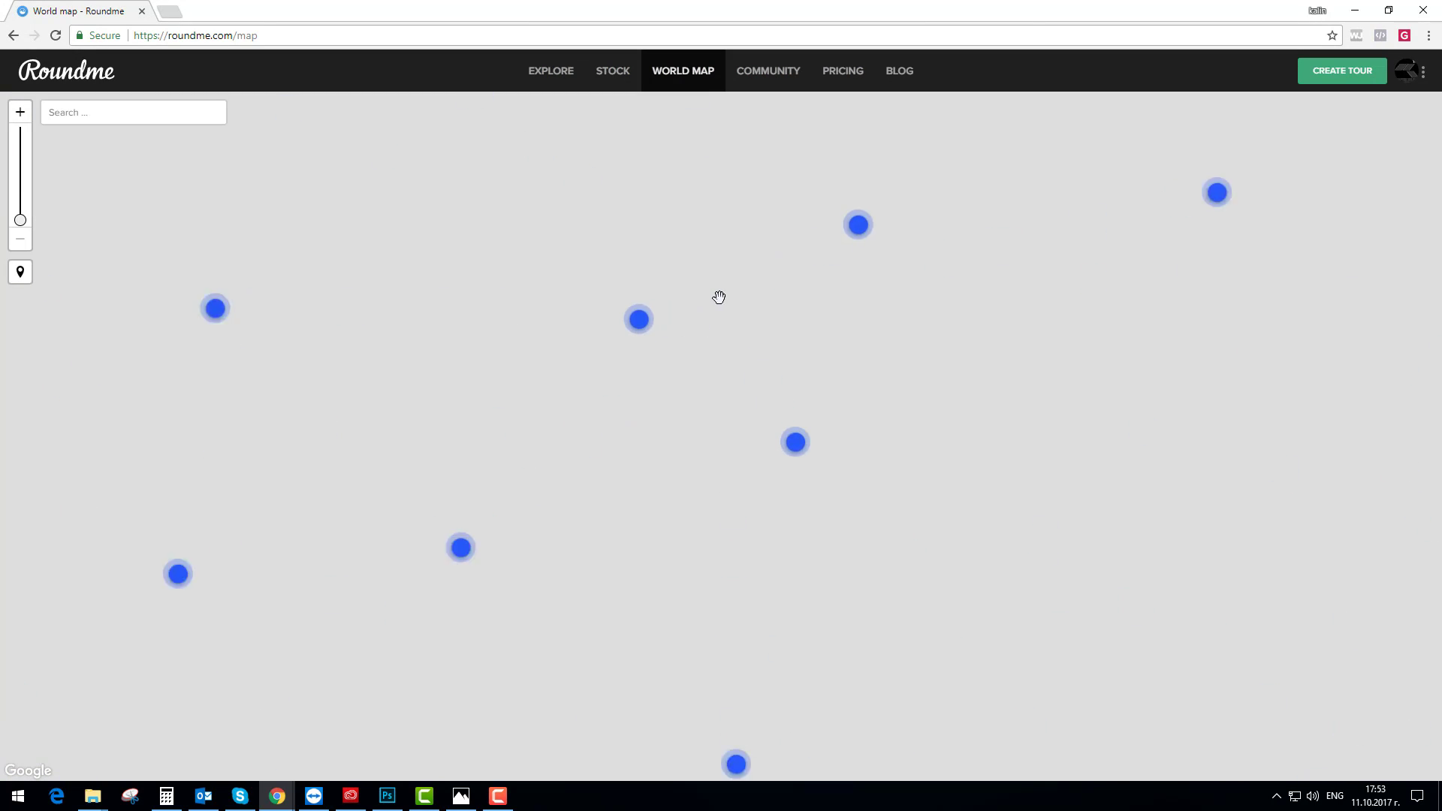
scroll(570, 342, up, 2)
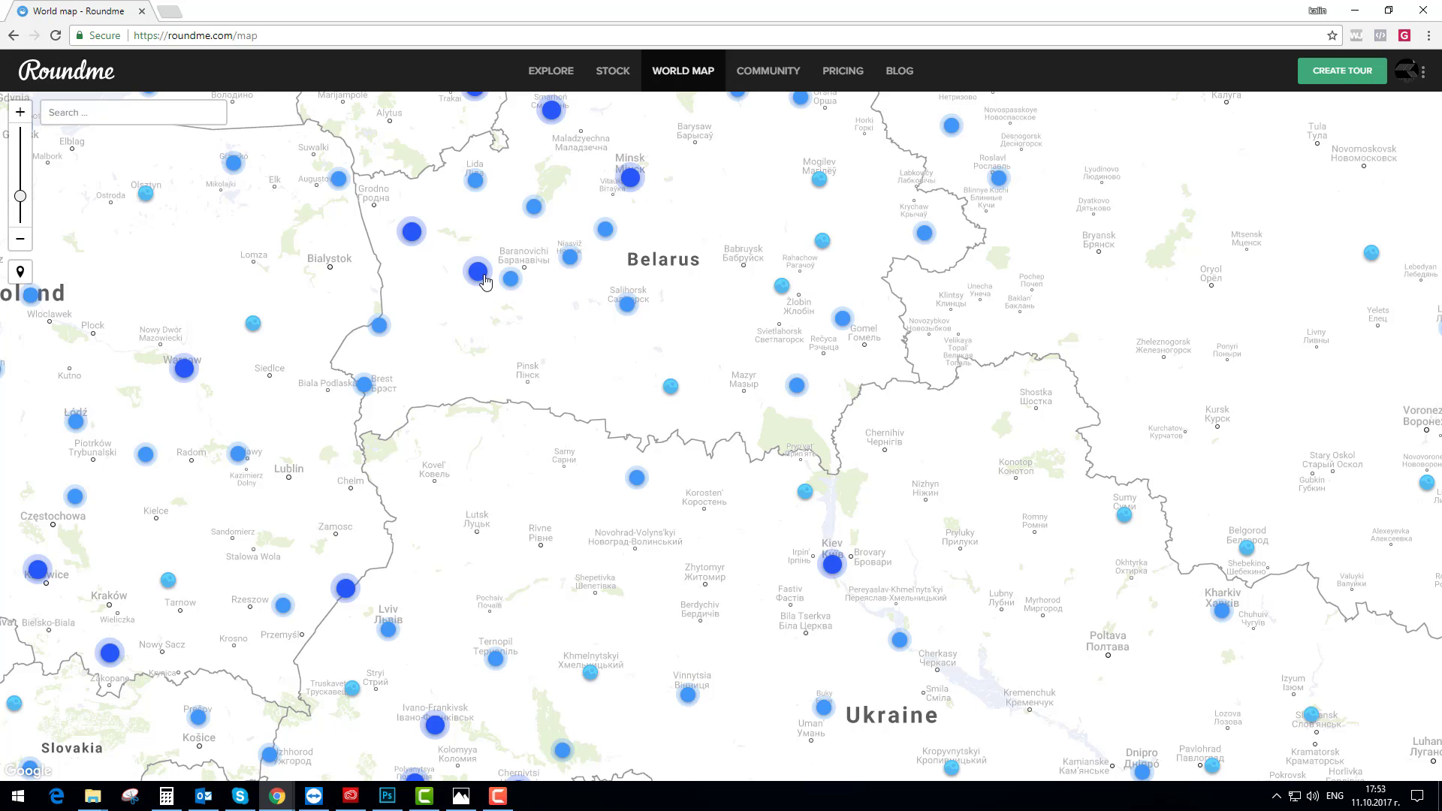
scroll(484, 281, up, 3)
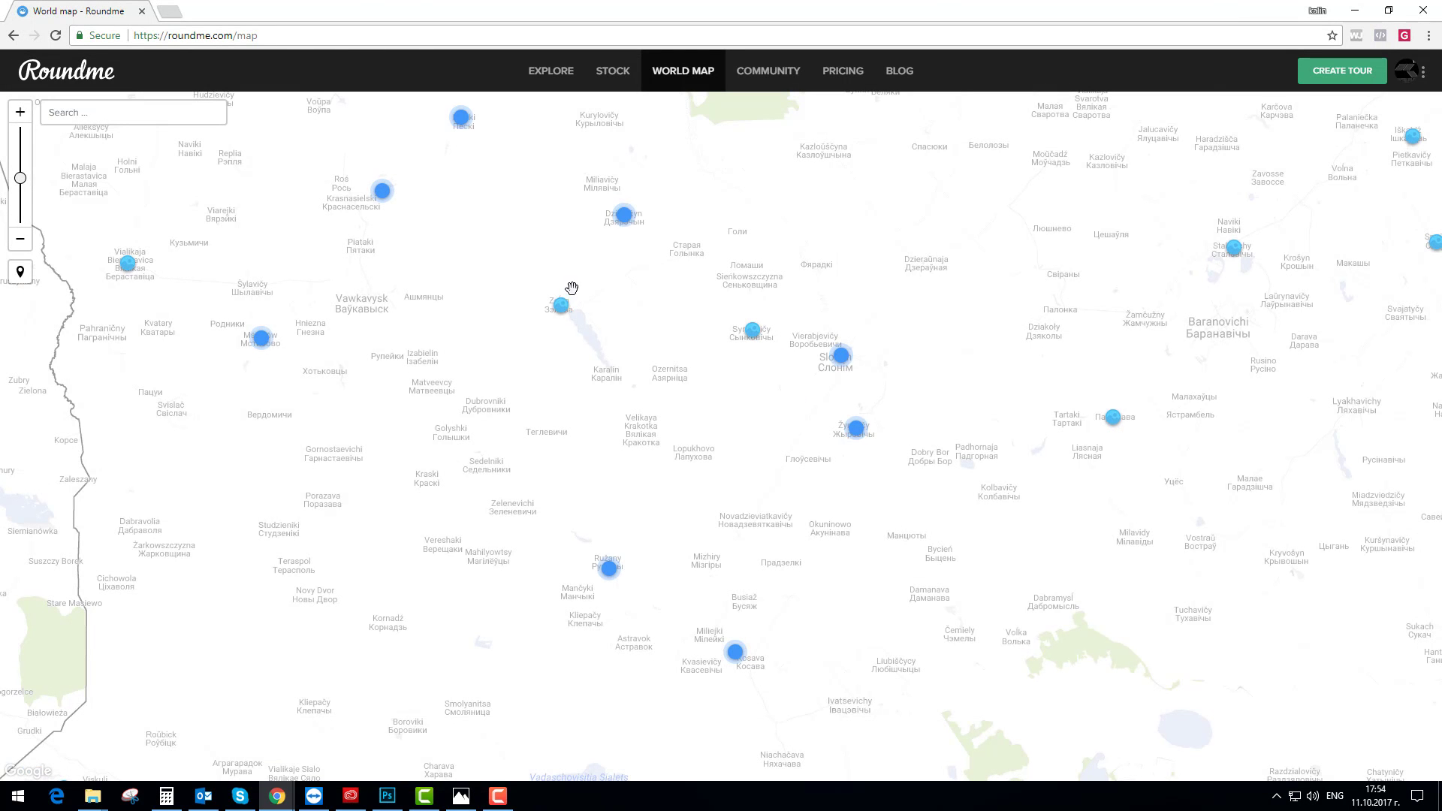
click(624, 218)
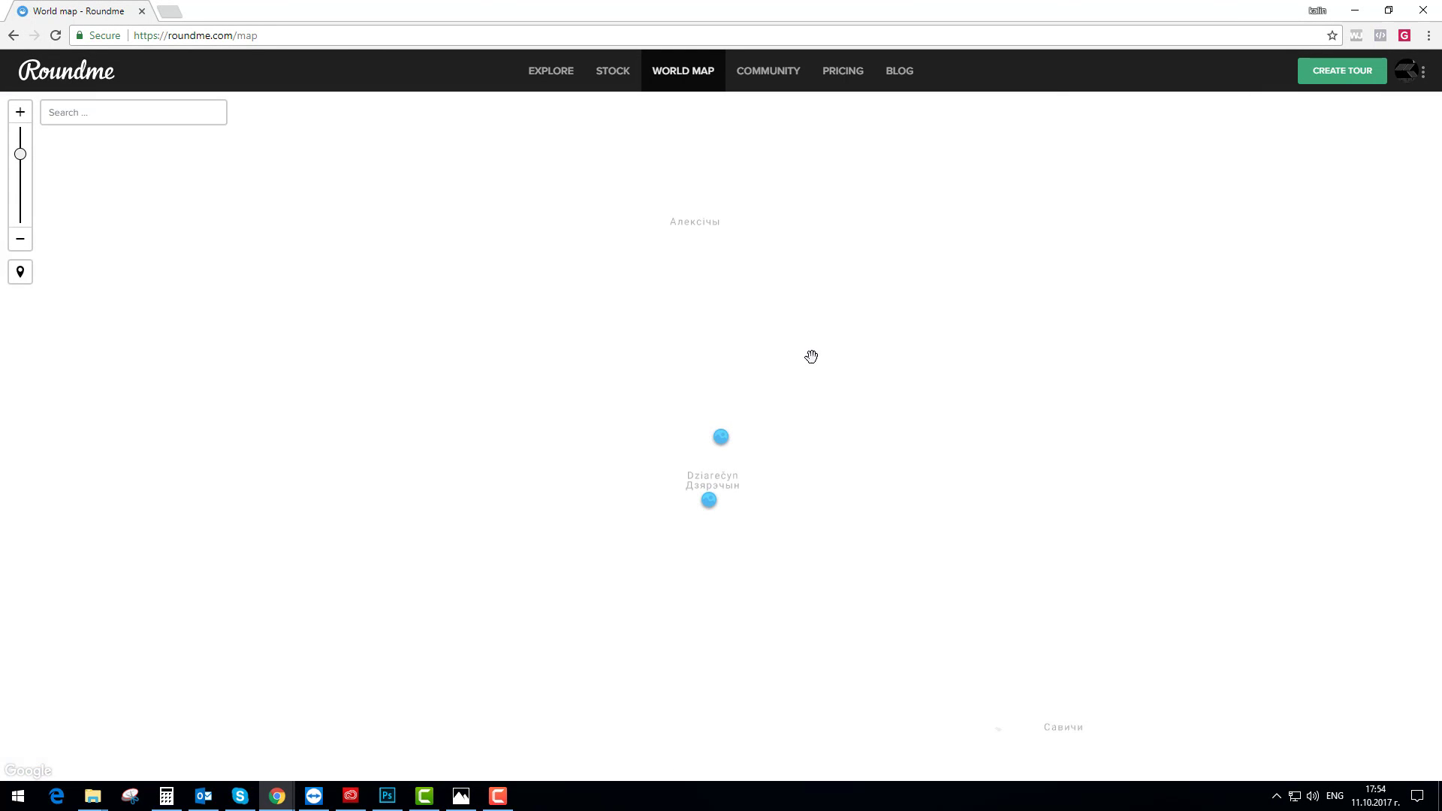
drag(921, 405, 1081, 372)
drag(499, 383, 353, 375)
Switch to Photoshop and show the Timeline for the bedroom panorama.
click(387, 797)
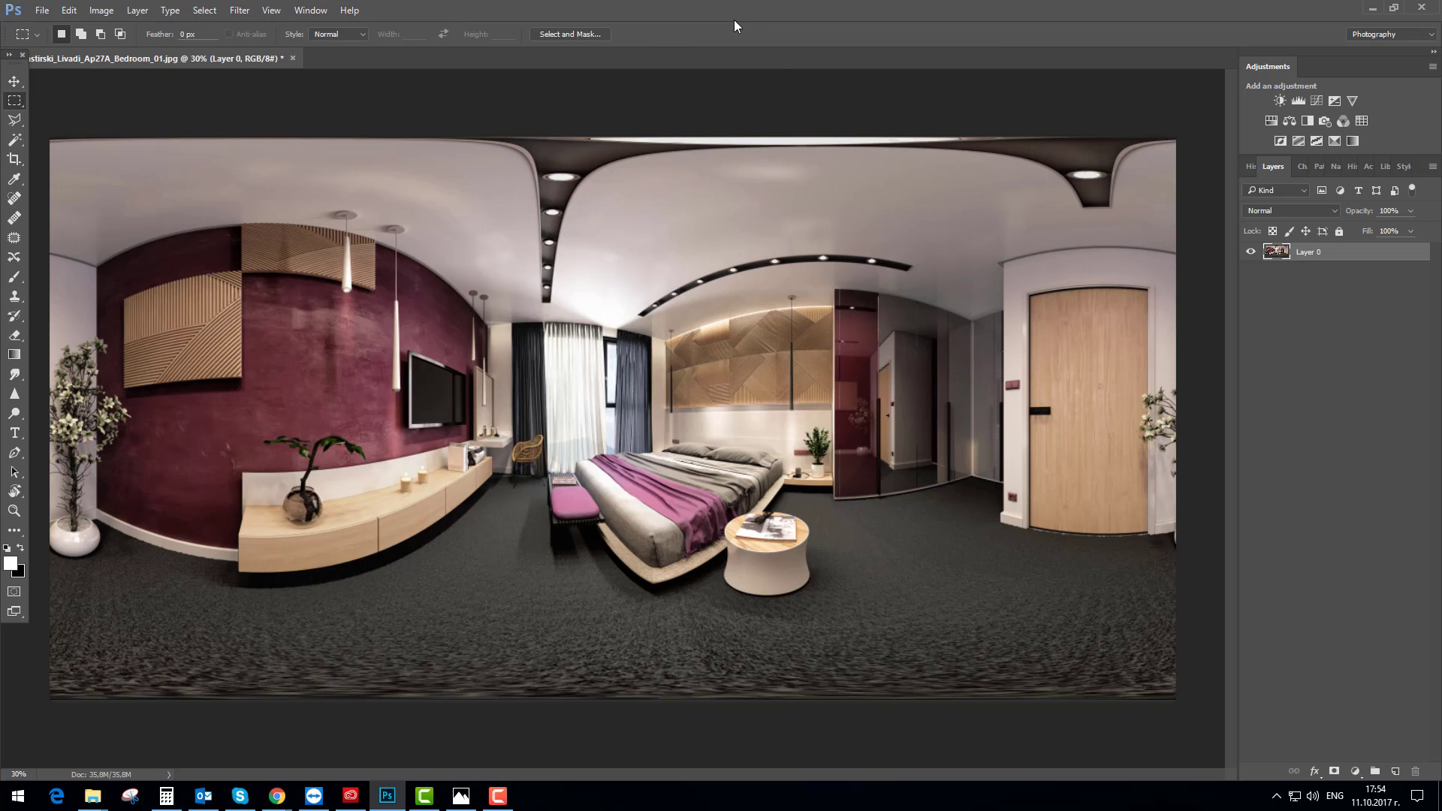
click(313, 15)
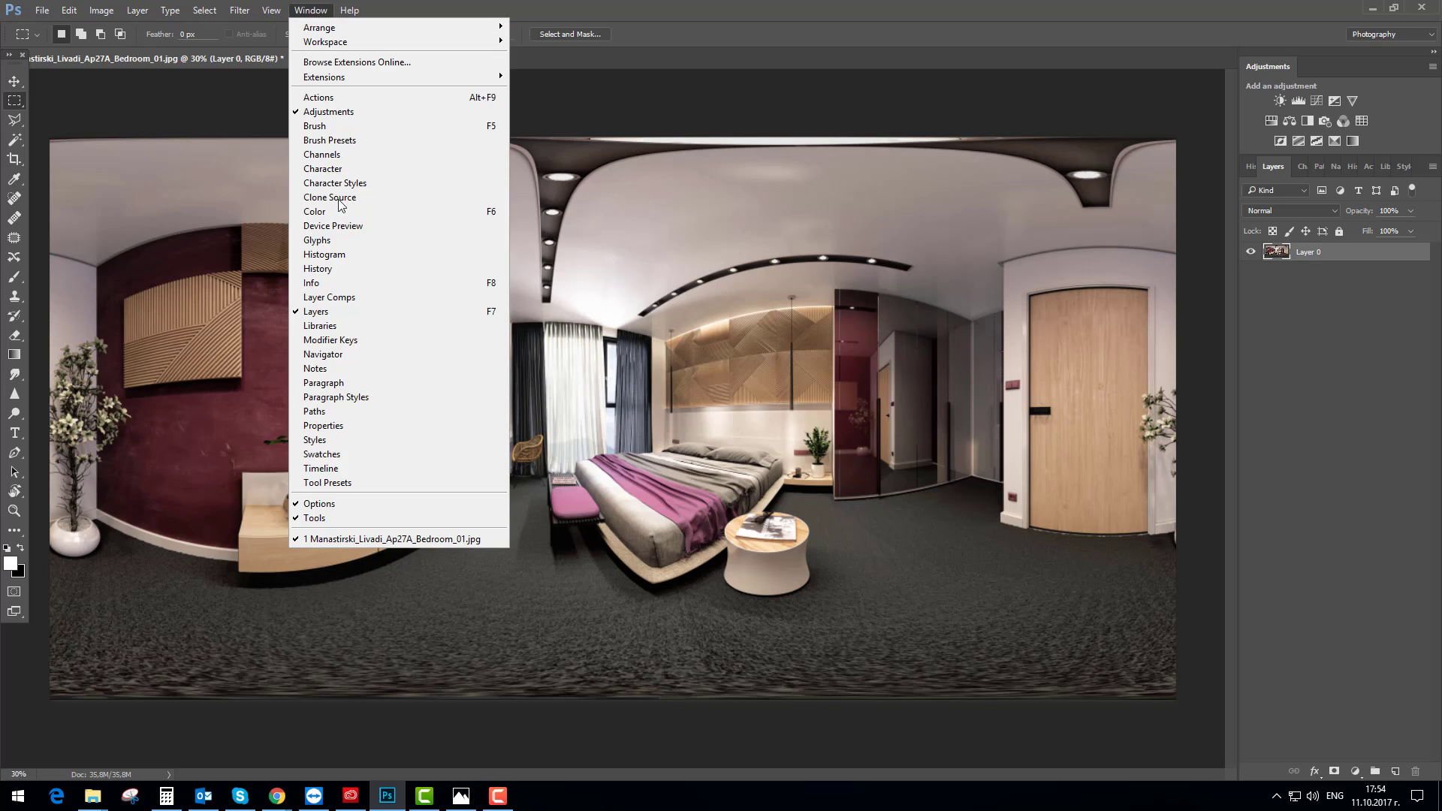
click(328, 469)
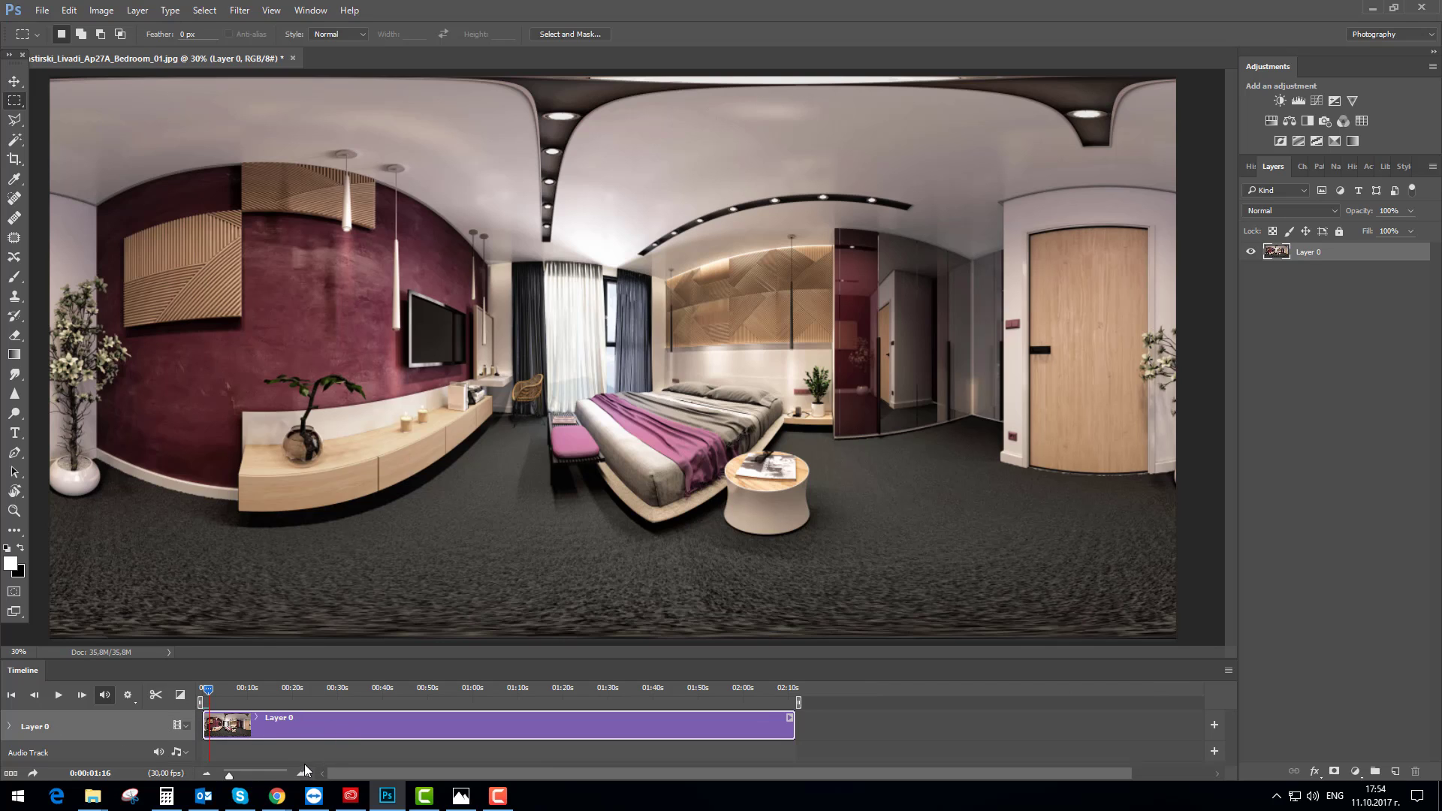
Examine the panorama's layer track and playback options in the timeline, and extend the work area to the end of the clip.
click(1011, 728)
click(83, 728)
click(9, 727)
click(9, 726)
click(128, 695)
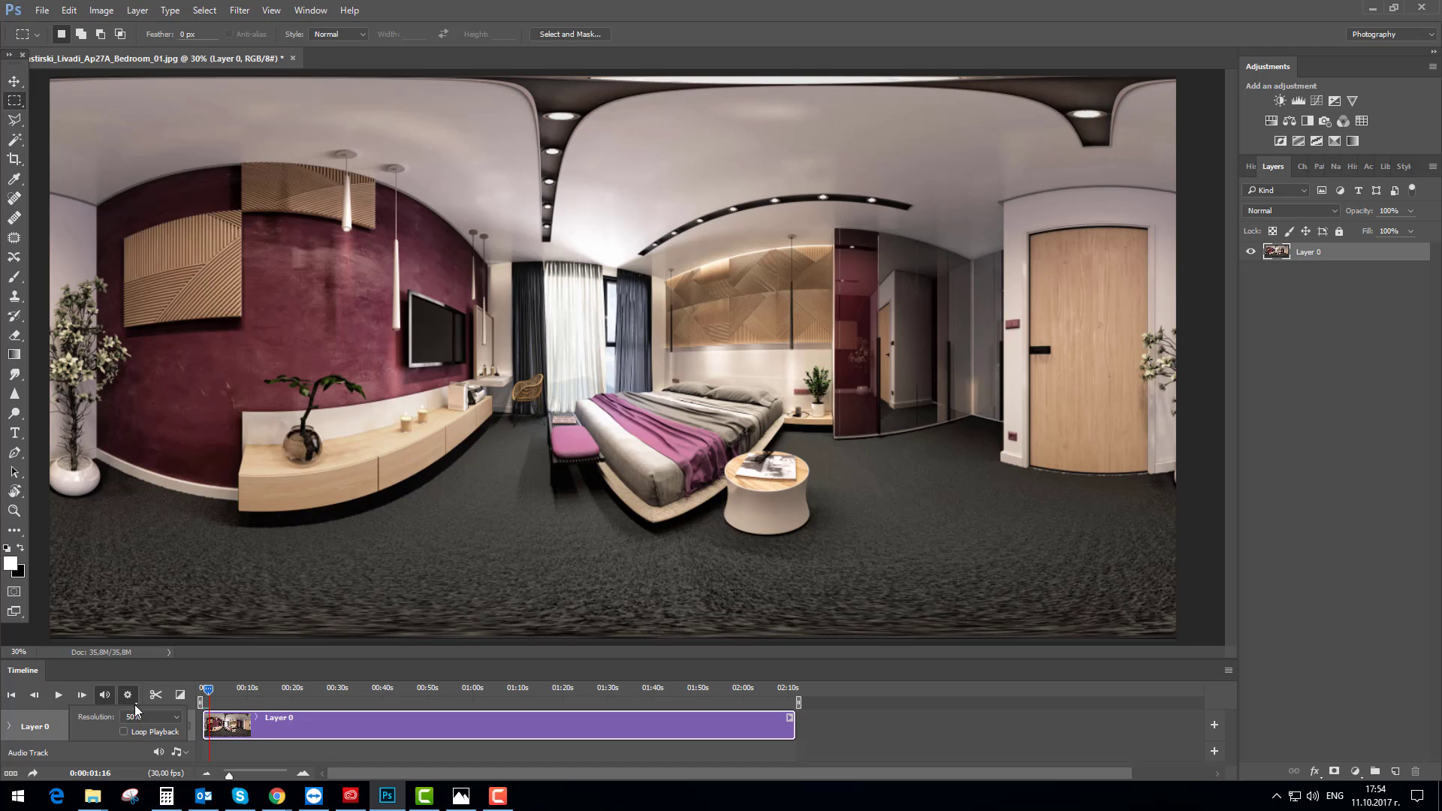
click(454, 749)
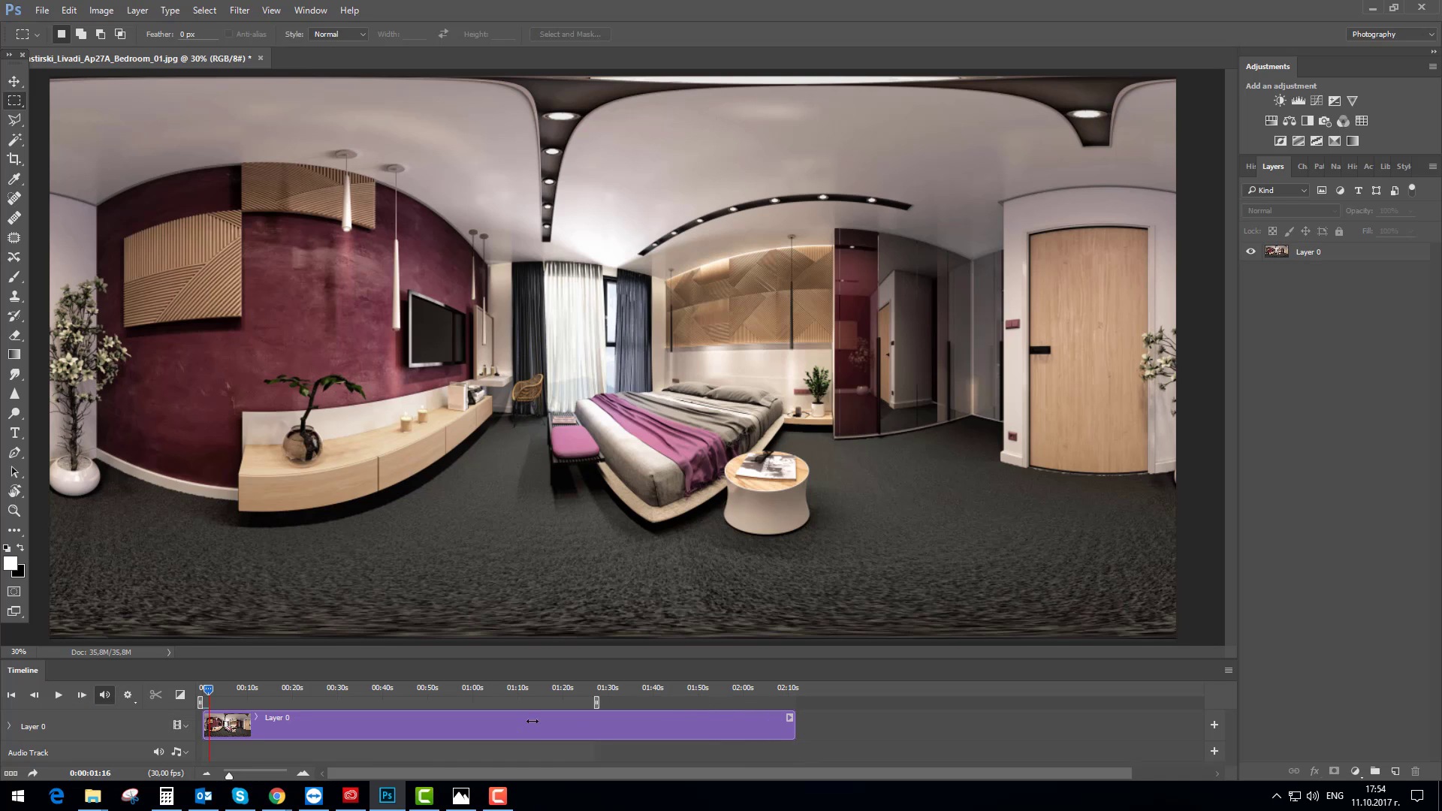
drag(381, 706, 815, 700)
Open the Render Video settings and select the output file name.
click(32, 774)
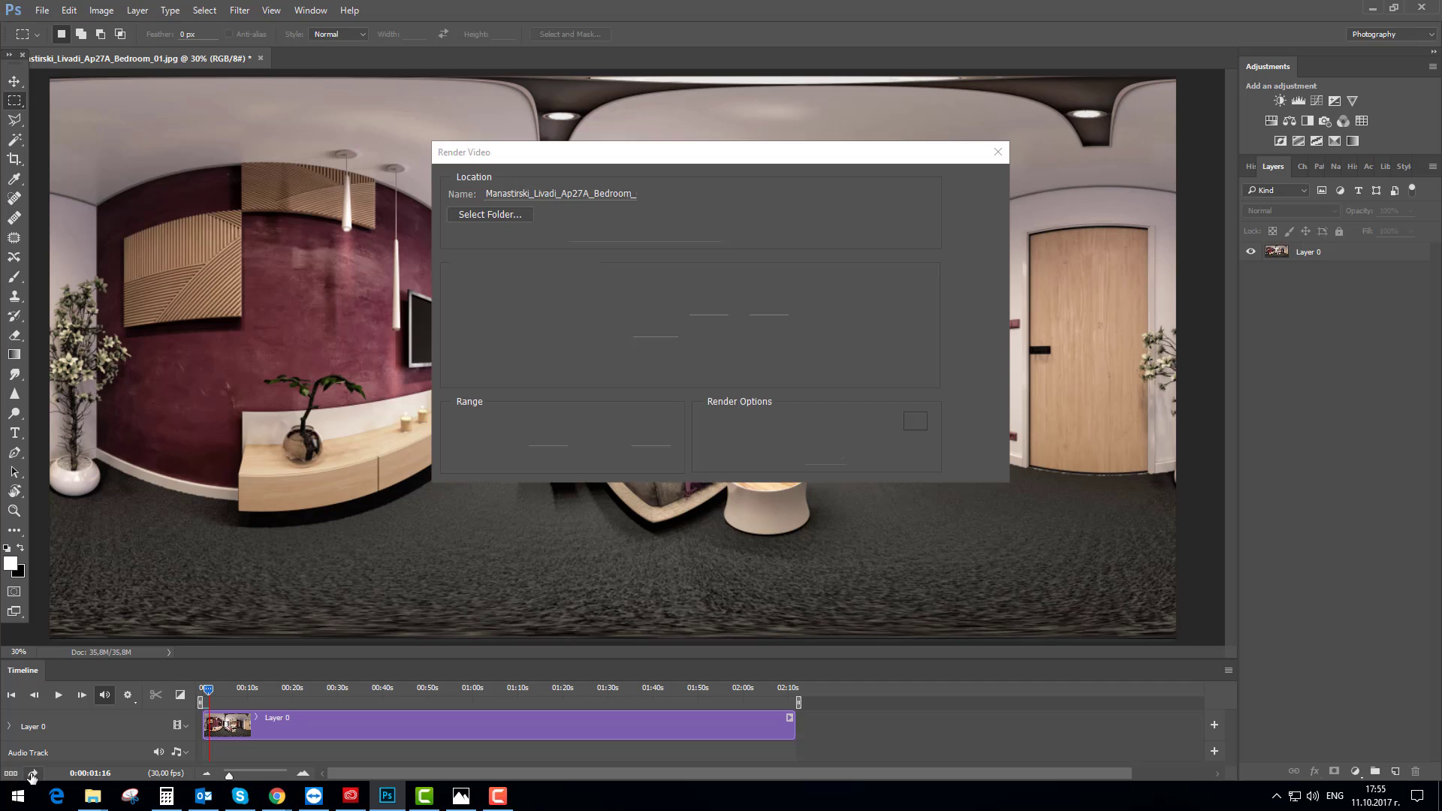
mouse_move(643, 161)
mouse_down()
mouse_move(616, 167)
mouse_move(654, 165)
mouse_up()
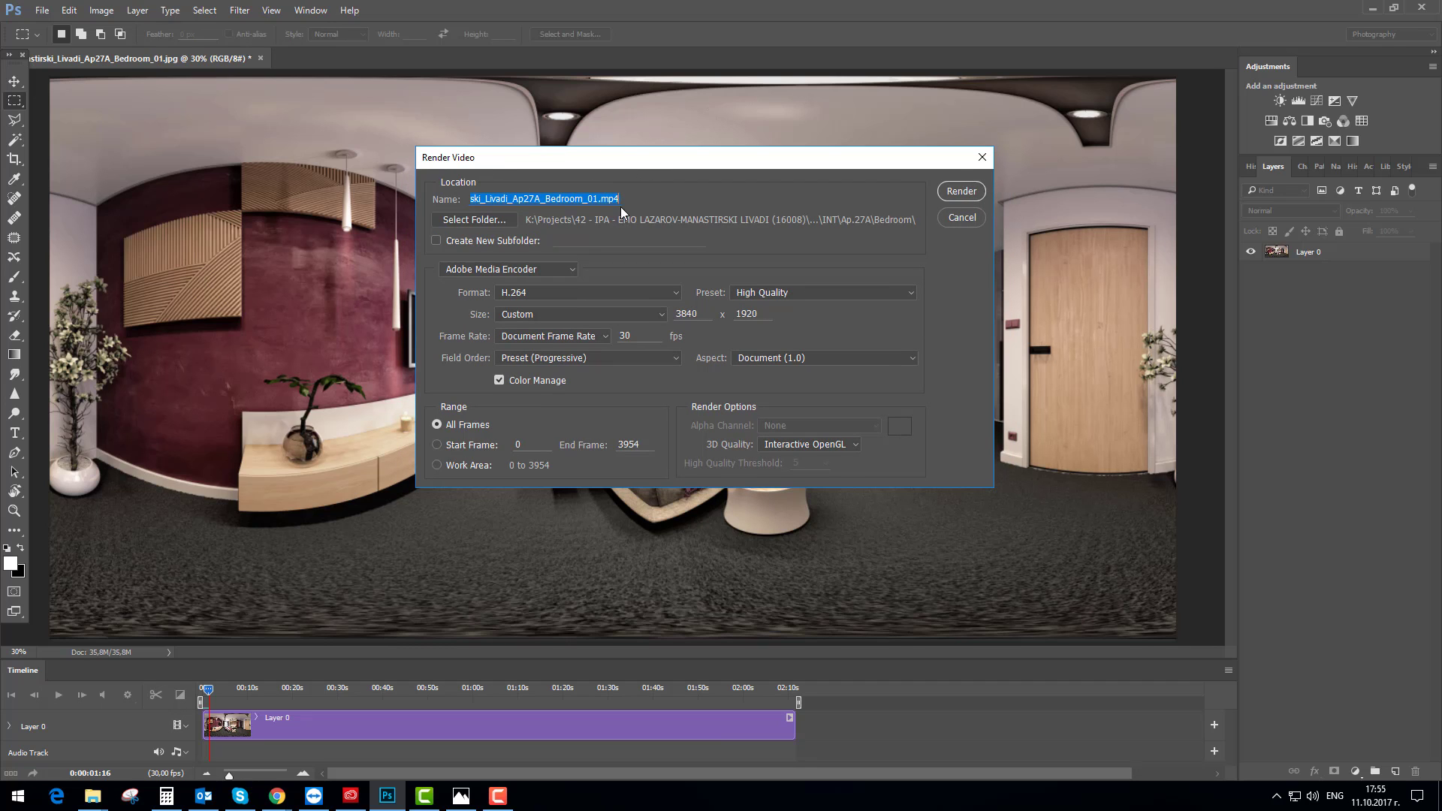
click(605, 198)
drag(484, 203, 468, 200)
drag(601, 166, 611, 165)
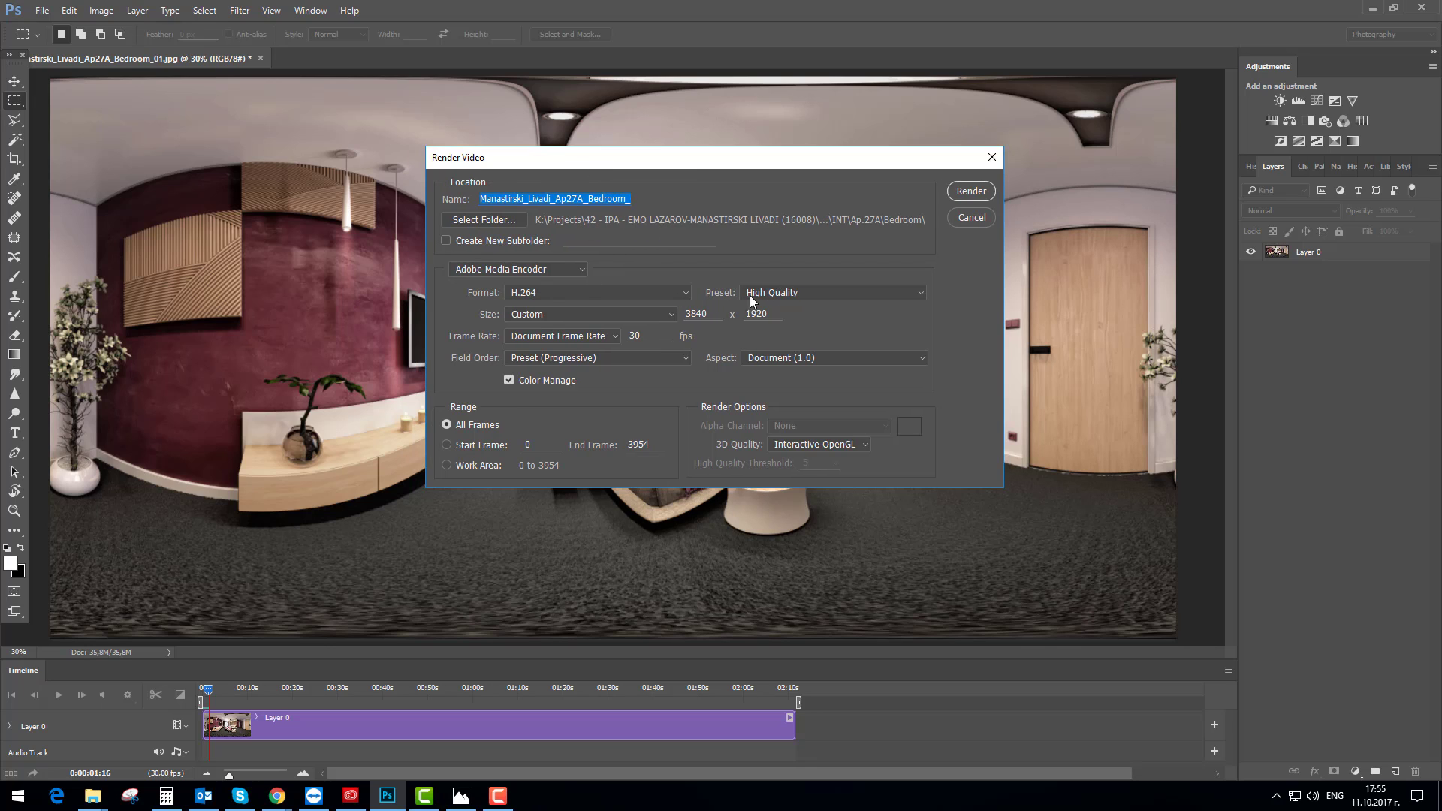
Set the H.264 render to the High Quality preset and Document Size, 4096 x 2304.
click(828, 292)
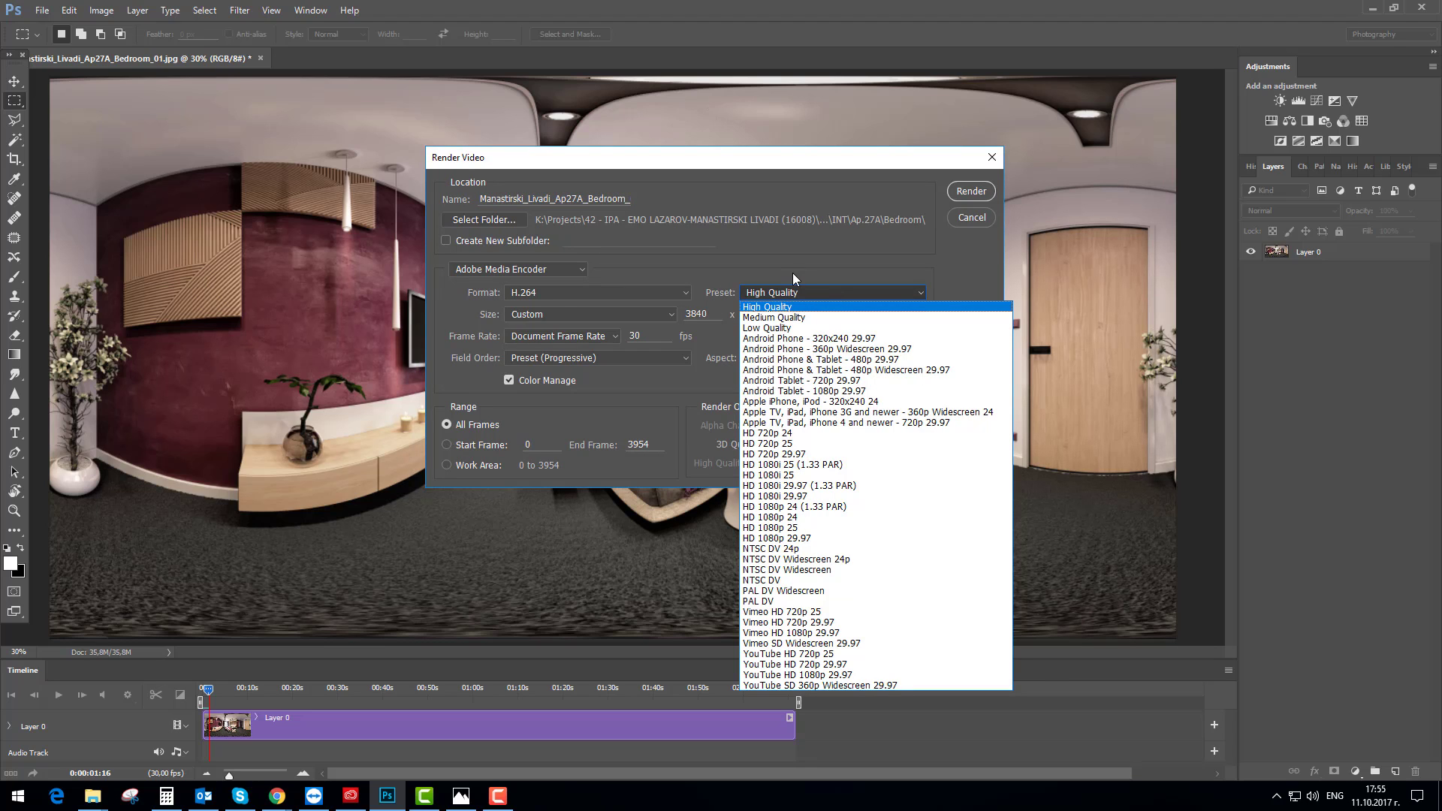
click(811, 173)
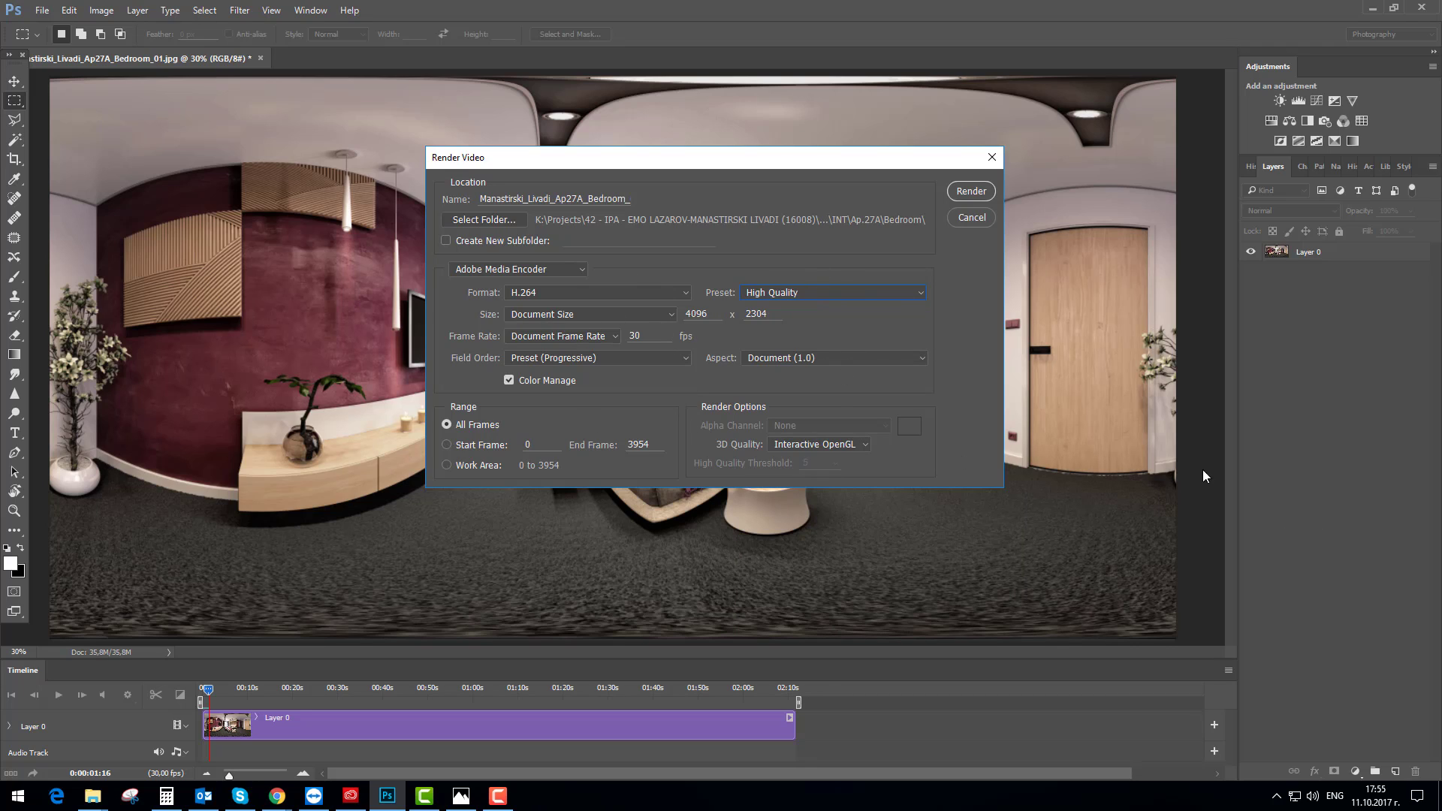
drag(772, 169, 823, 173)
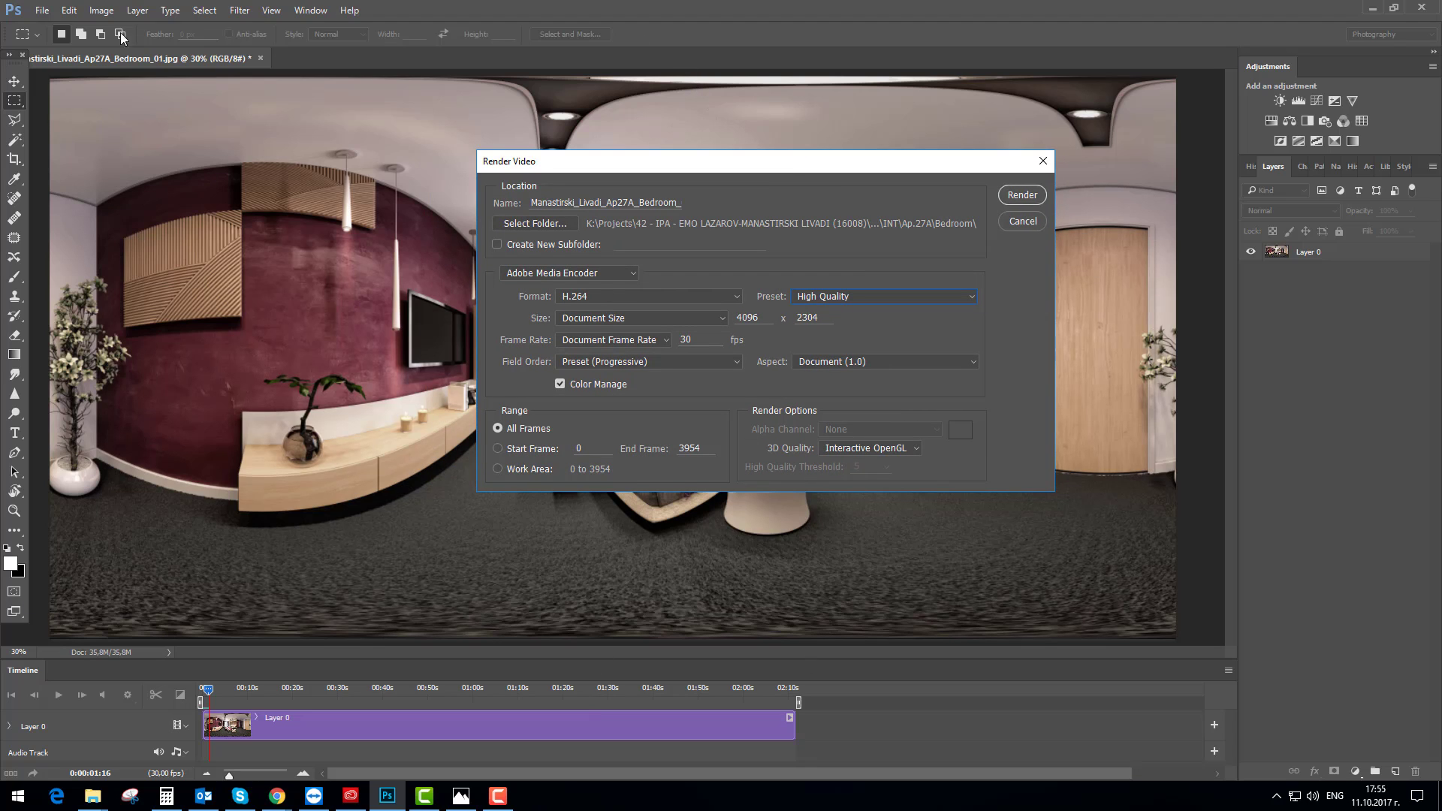
drag(614, 167, 585, 160)
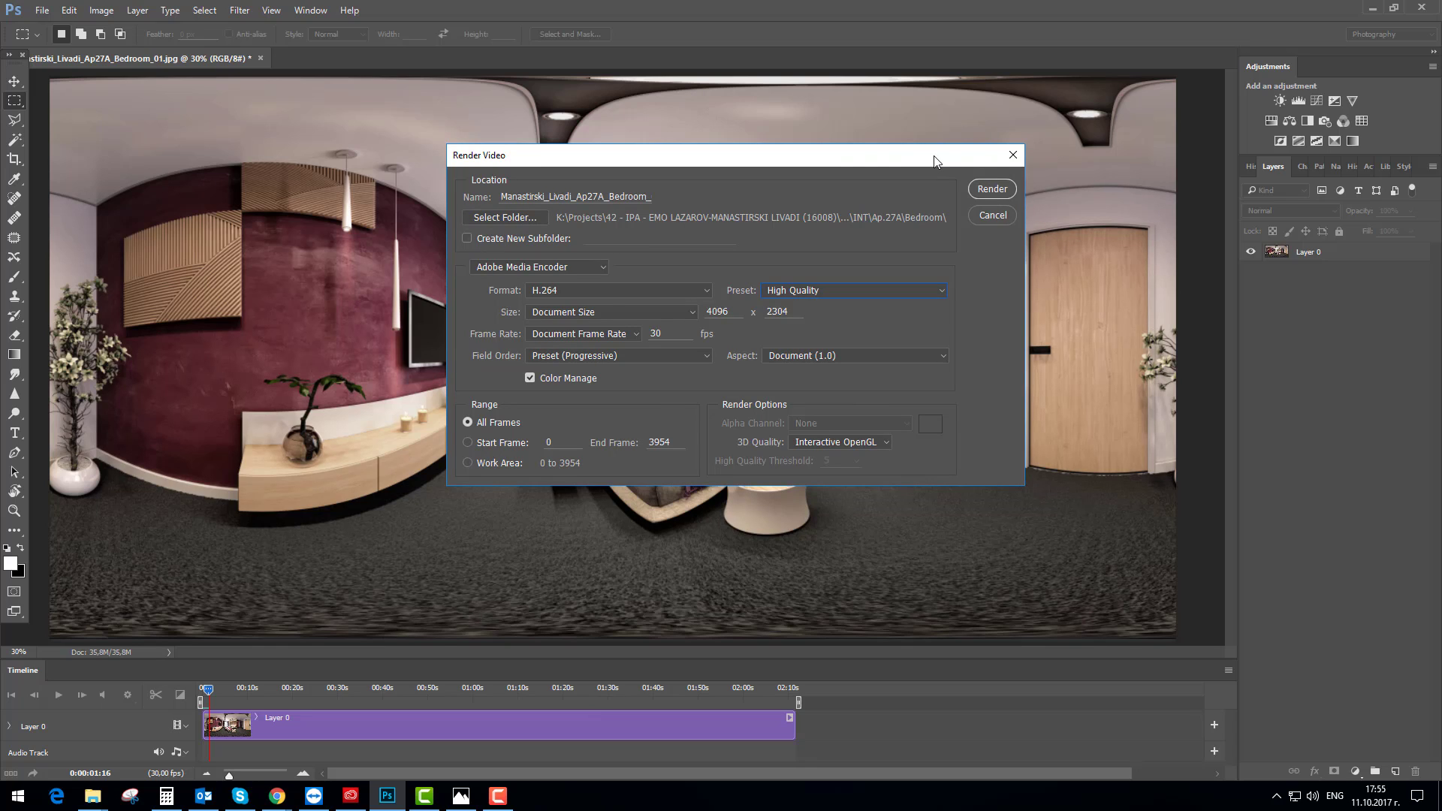
drag(933, 155, 722, 153)
Play the Manastirski_Livadi_Ap27A_Bedroom_01 video from the Bedroom folder, skim through it, and close the player.
mouse_move(97, 805)
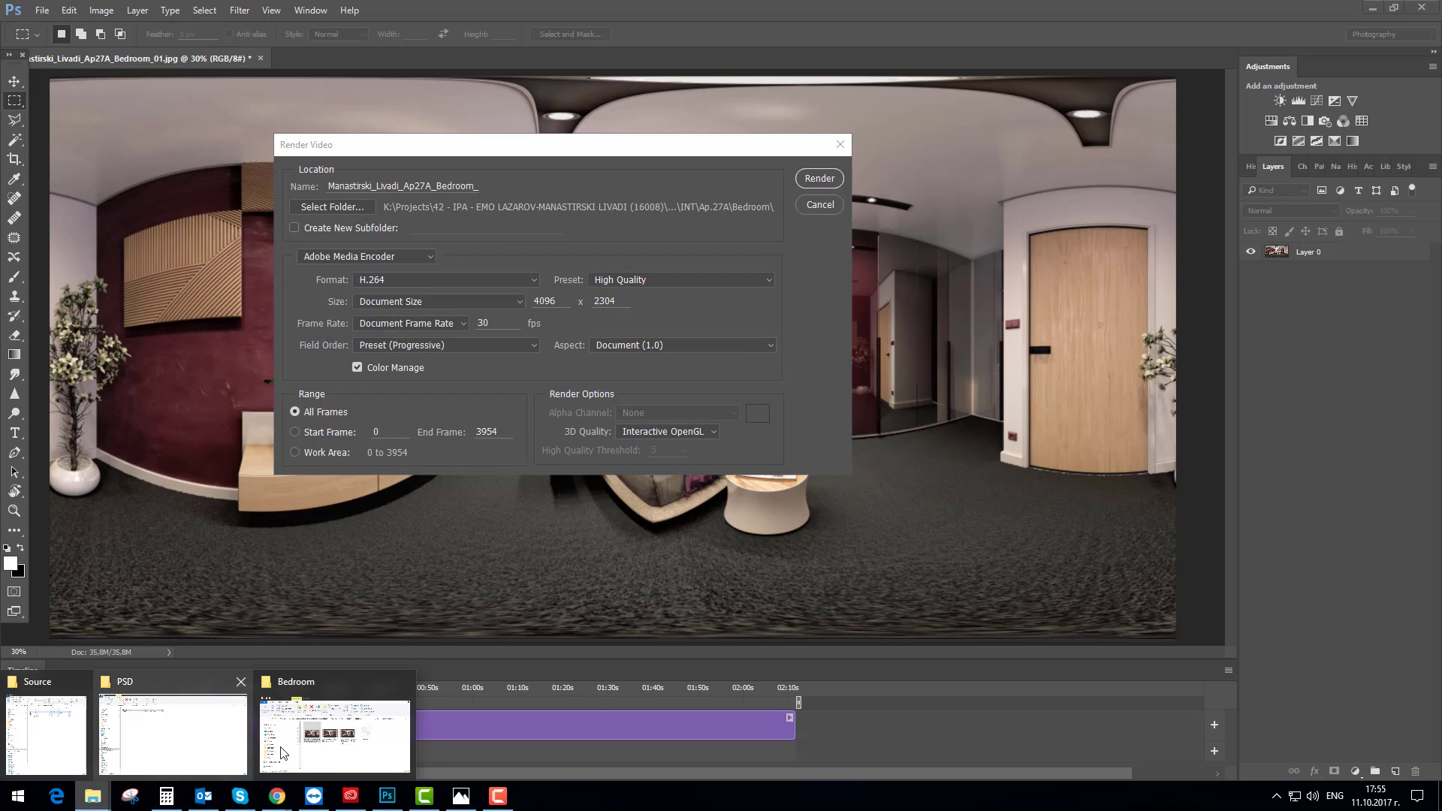
click(335, 732)
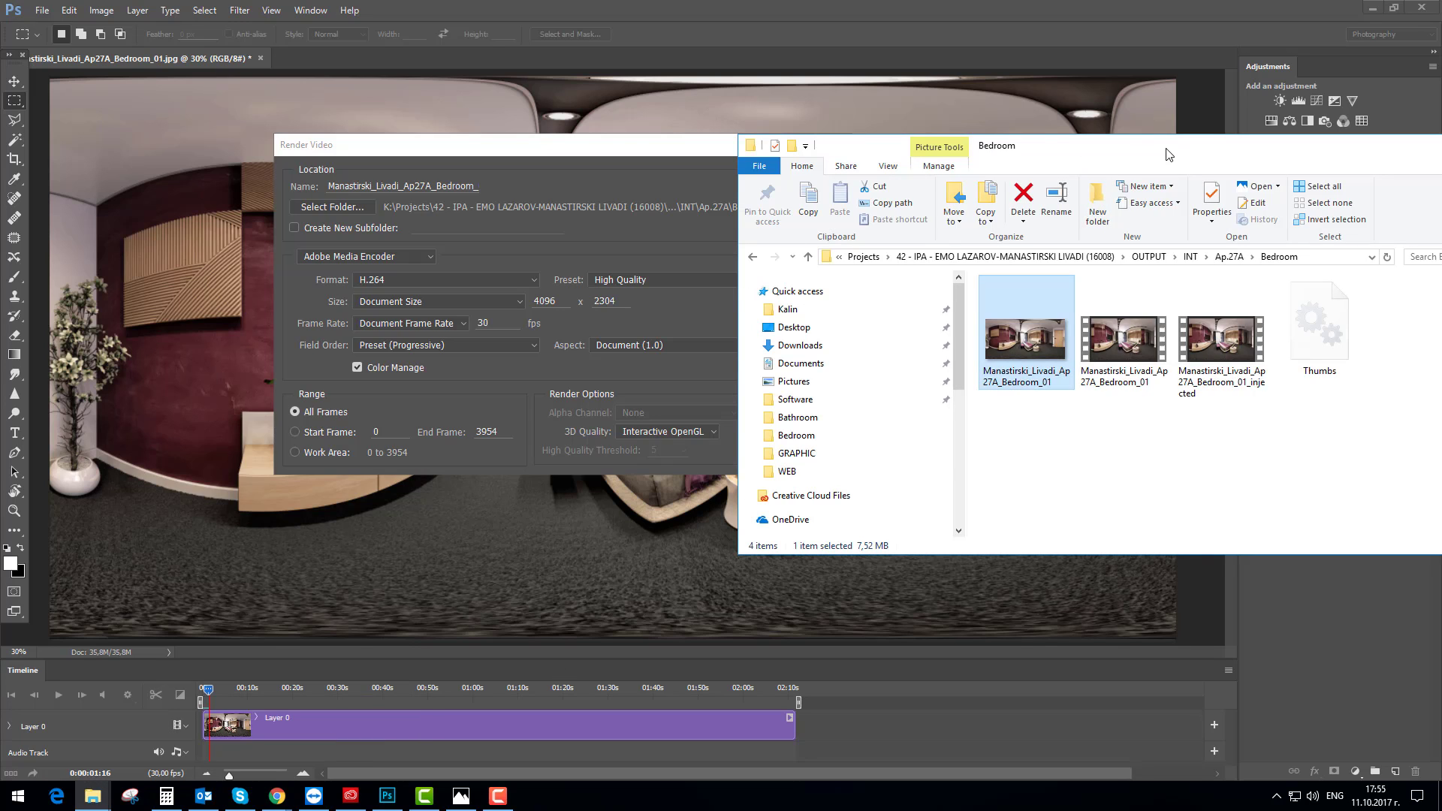
double_click(1169, 155)
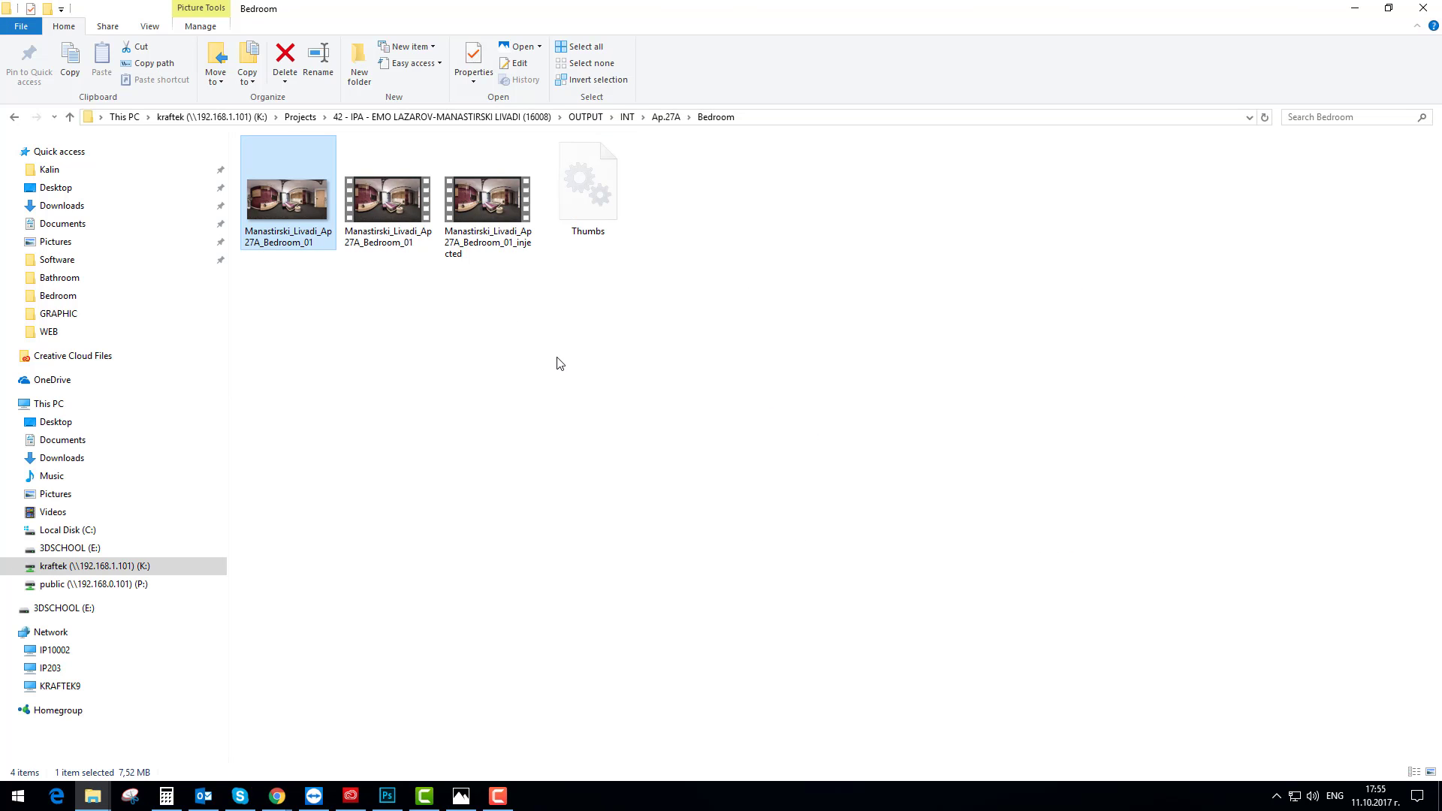
double_click(396, 207)
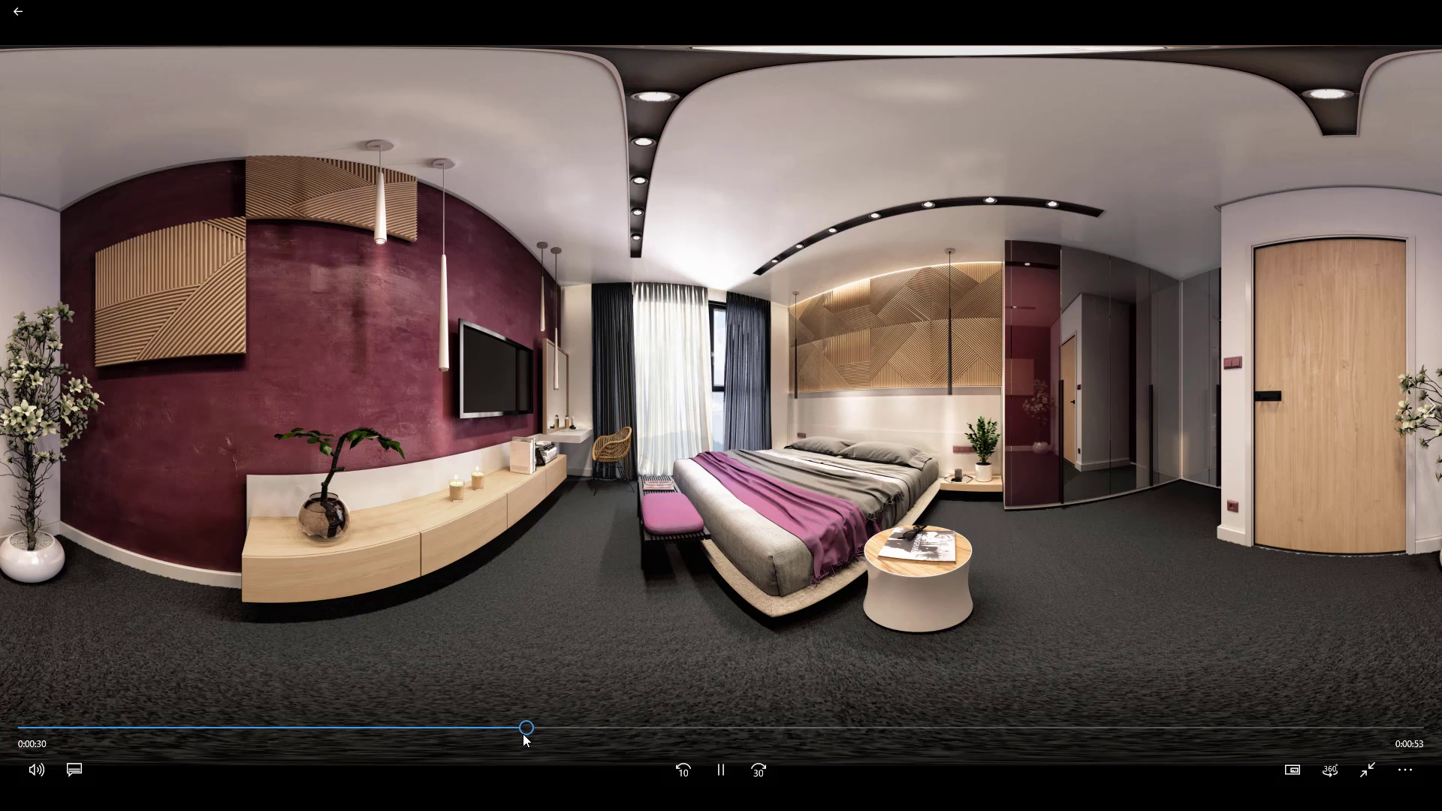
drag(344, 727, 728, 727)
key(alt+F4)
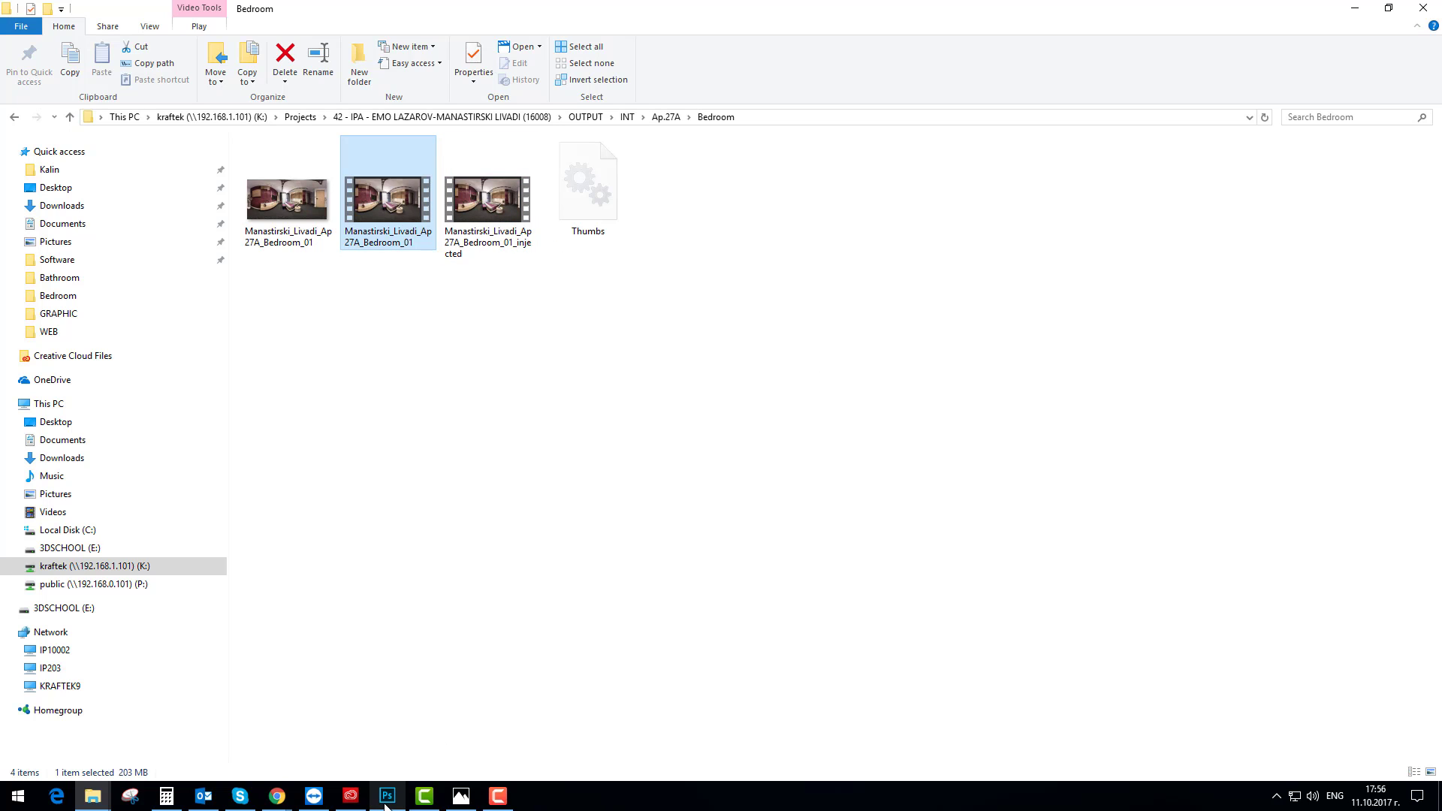
Run the Spatial Media Metadata Injector from the 360.Video.Metadata.Tool.win.zip archive and dismiss the WinRAR licence reminder.
click(93, 797)
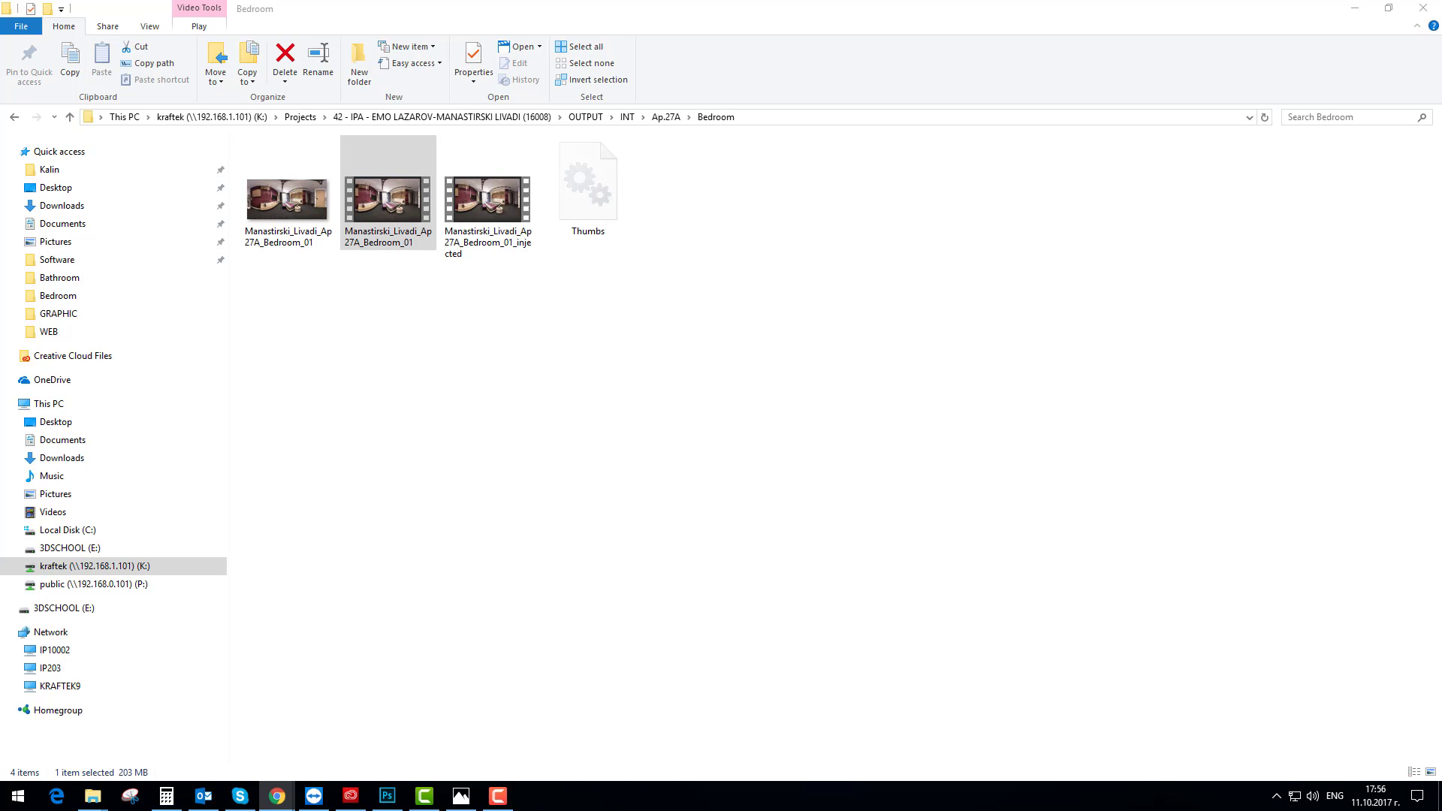
double_click(345, 192)
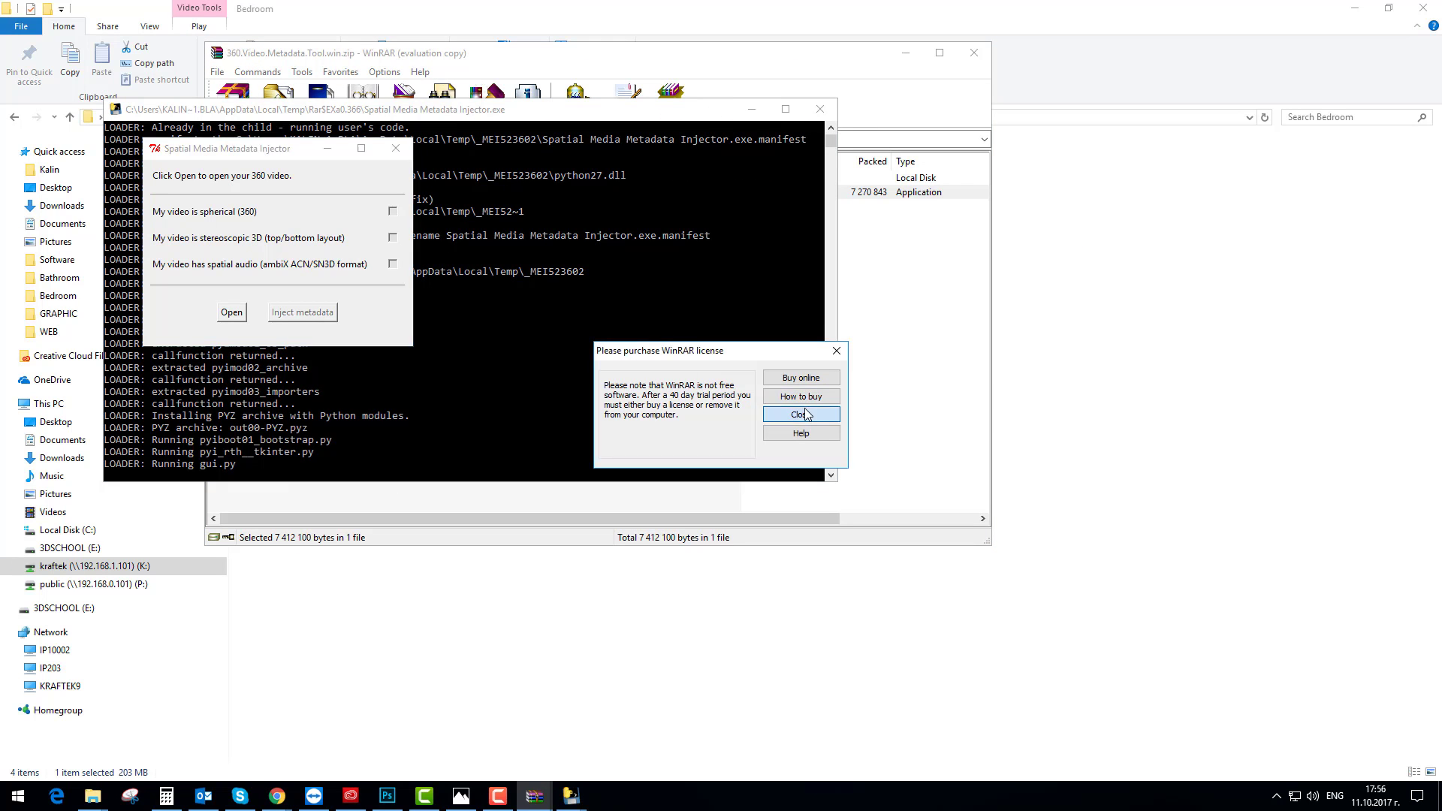
click(801, 415)
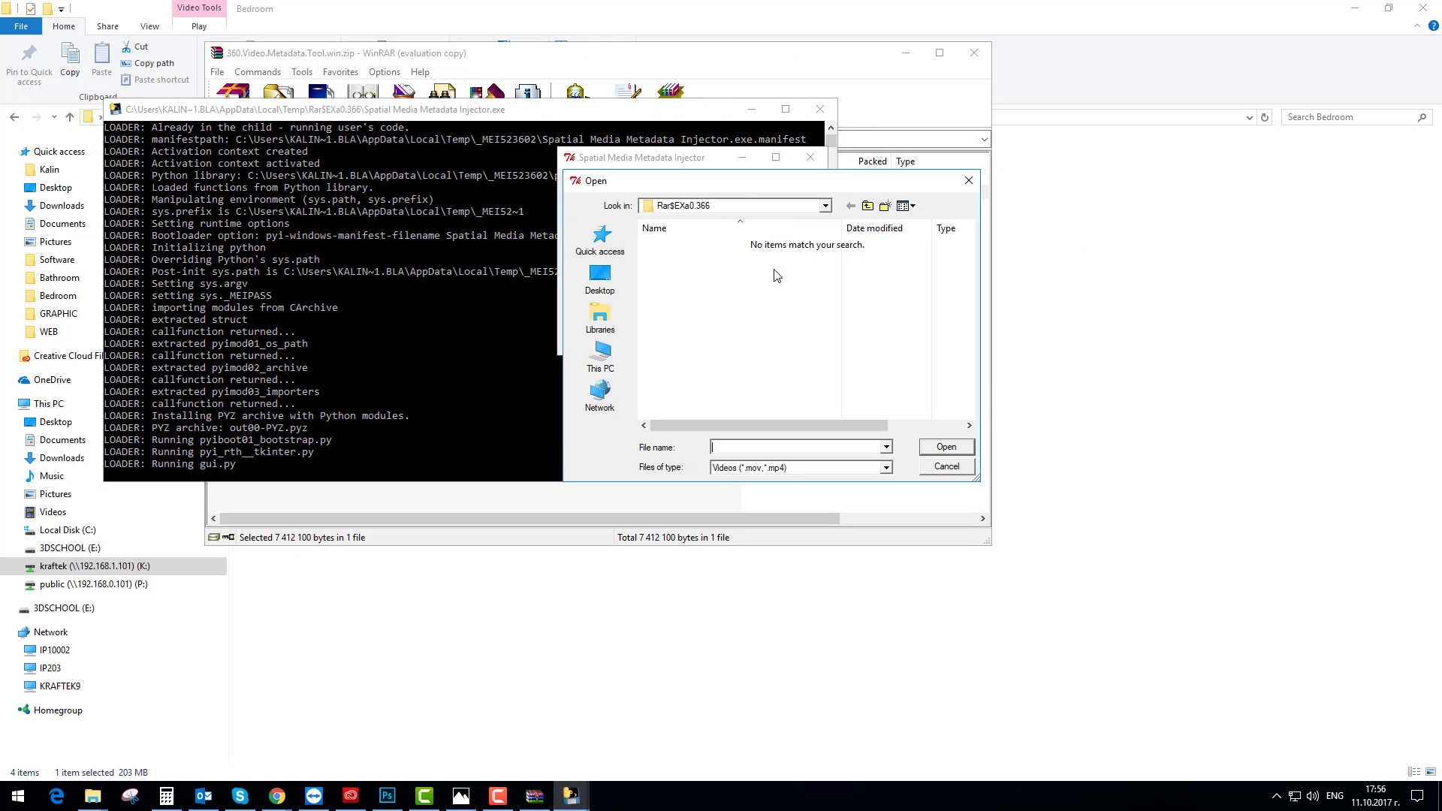
click(730, 206)
click(686, 437)
click(920, 469)
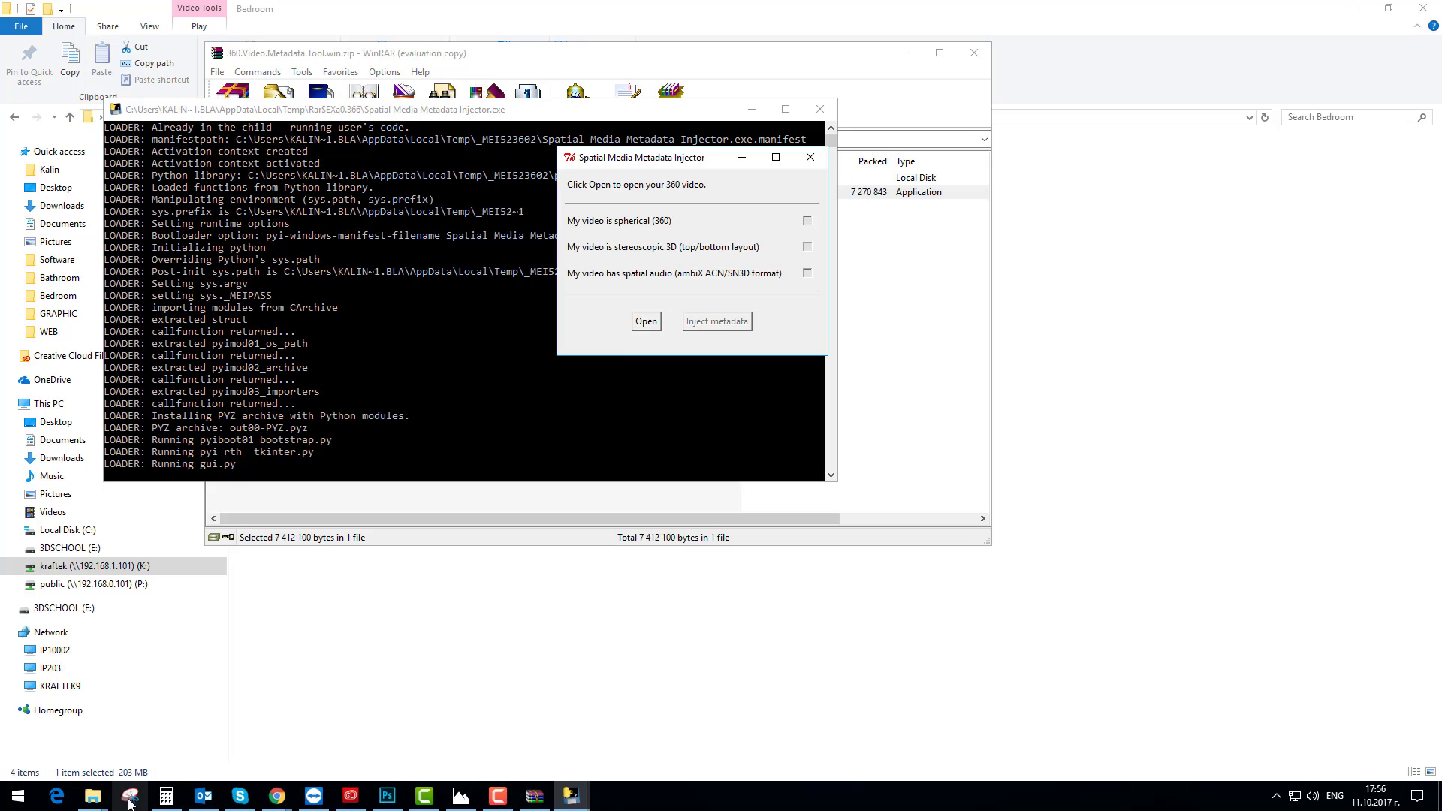
Play the injected Manastirski_Livadi_Ap27A_Bedroom_01 video from the Bedroom folder as a 360-degree view.
click(93, 796)
click(364, 721)
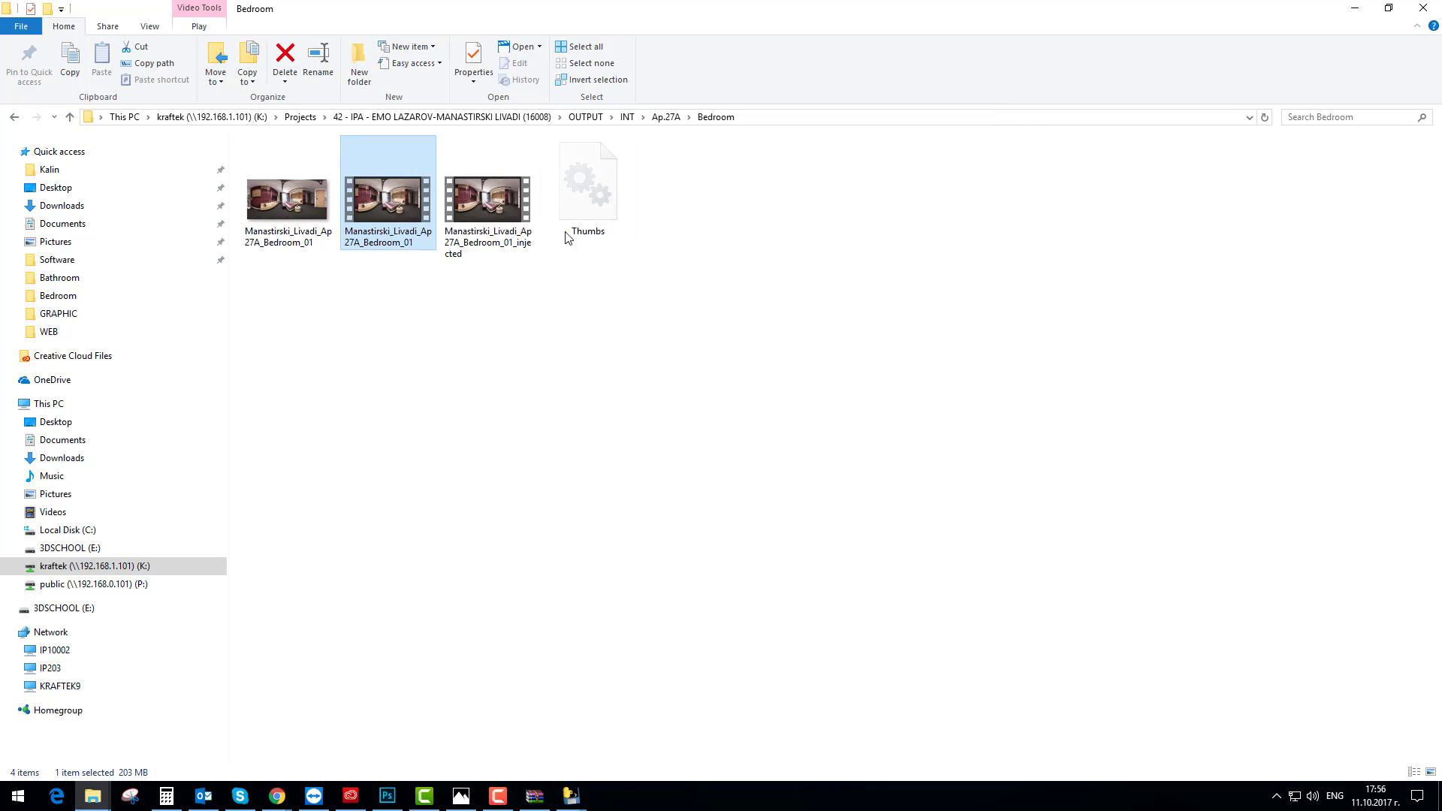
double_click(505, 223)
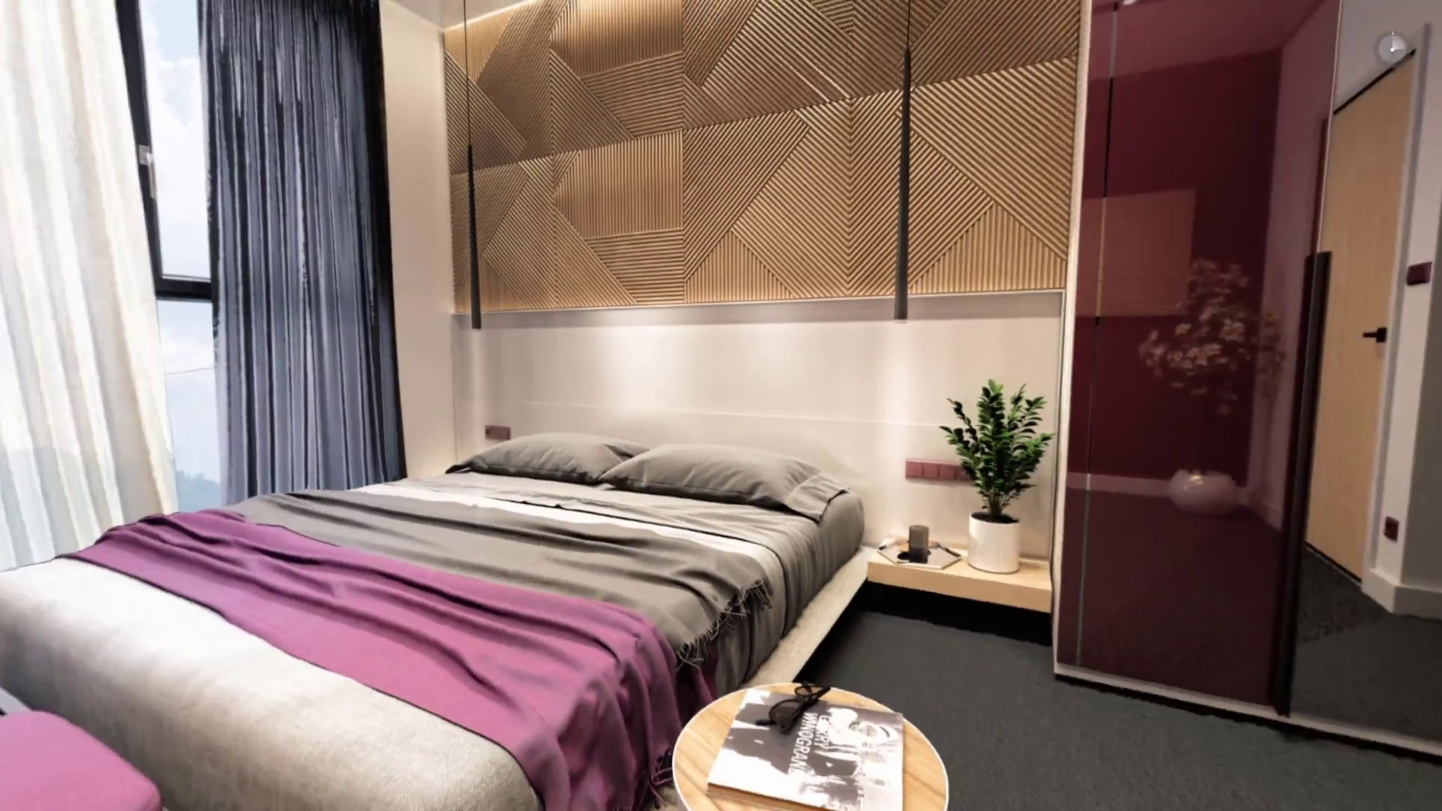
key(Escape)
Switch to Chrome and open the YouTube upload page.
key(alt+Tab)
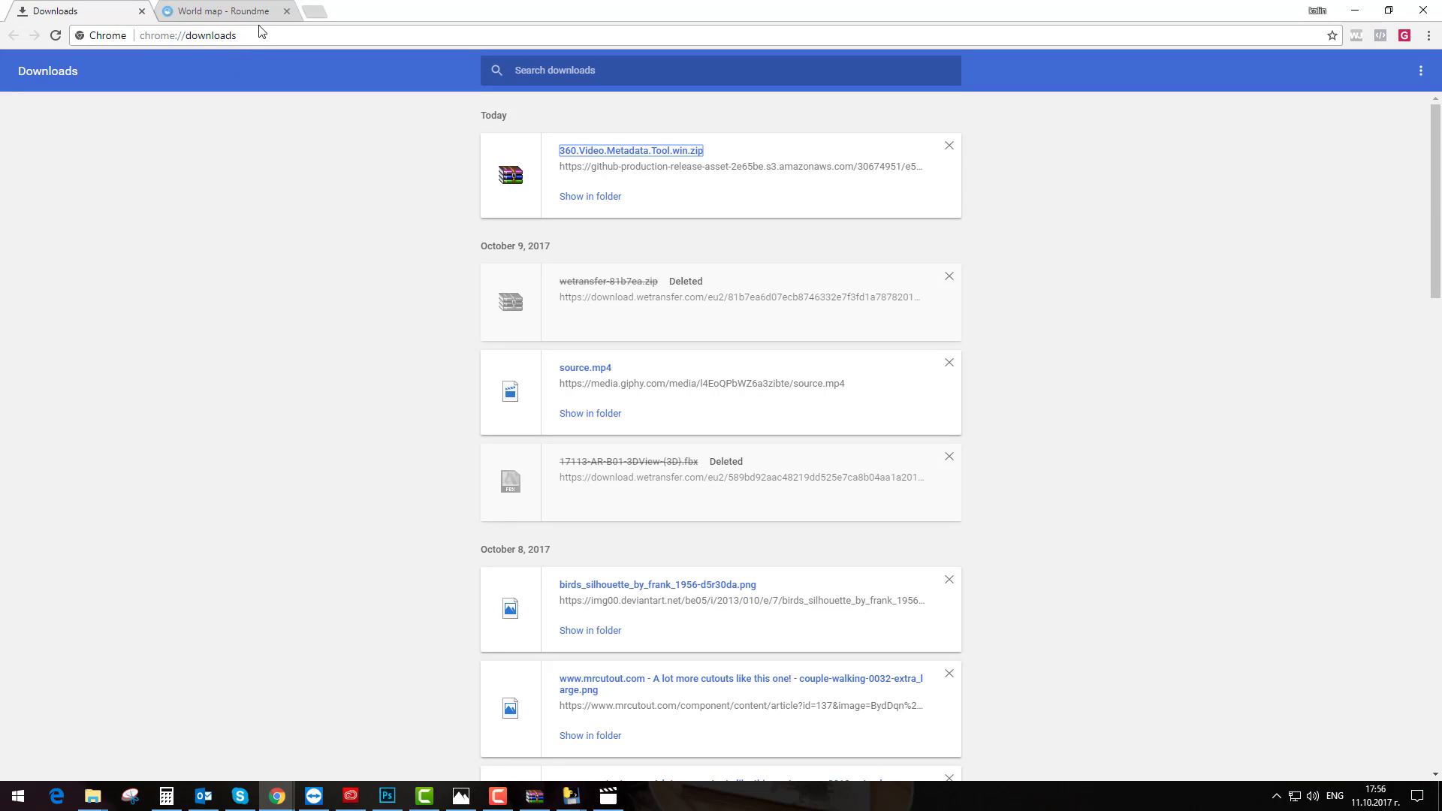
click(259, 35)
text(yo)
key(Return)
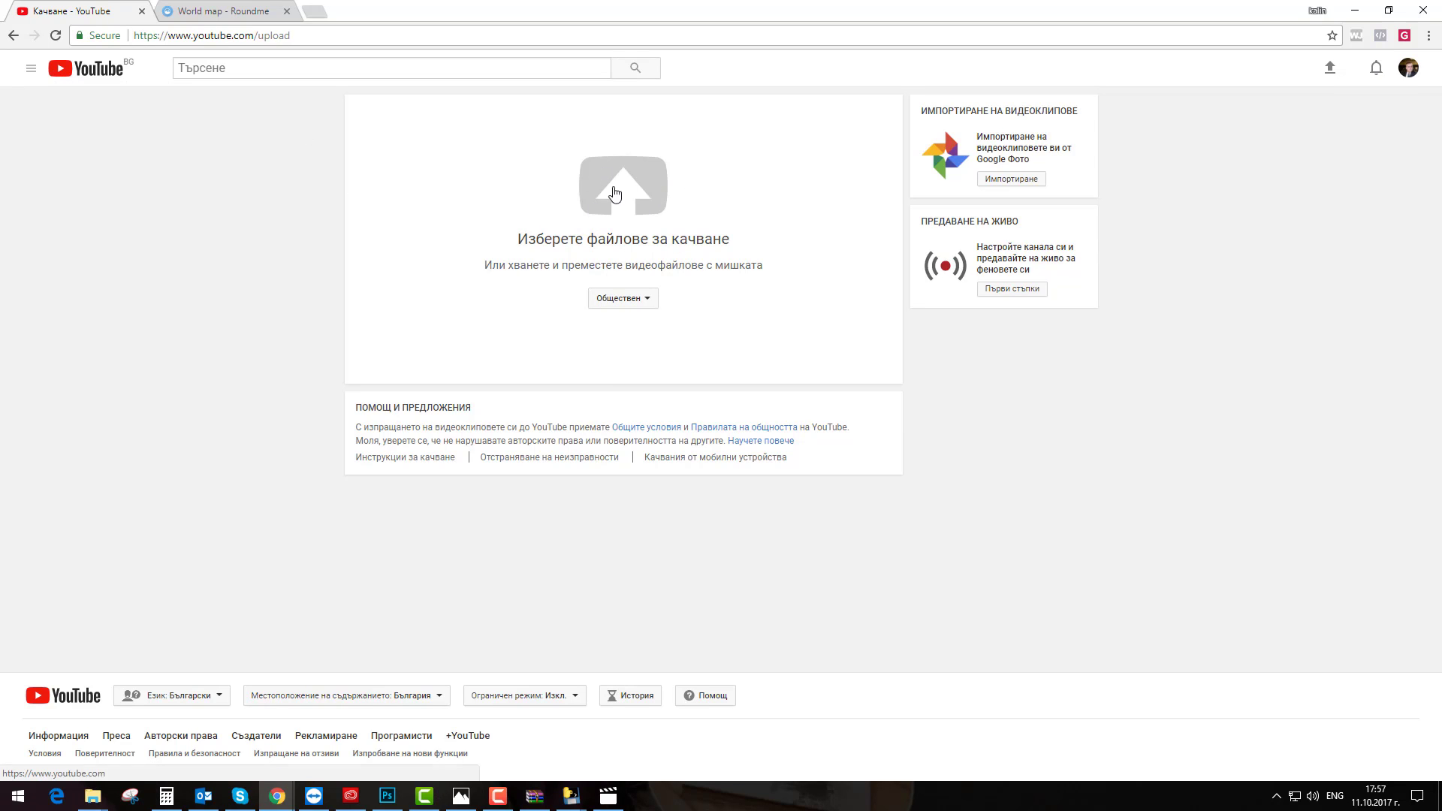
Go to the own YouTube channel and play the uploaded video Manastirski Livadi Ap27A Bedroom 01.
click(31, 70)
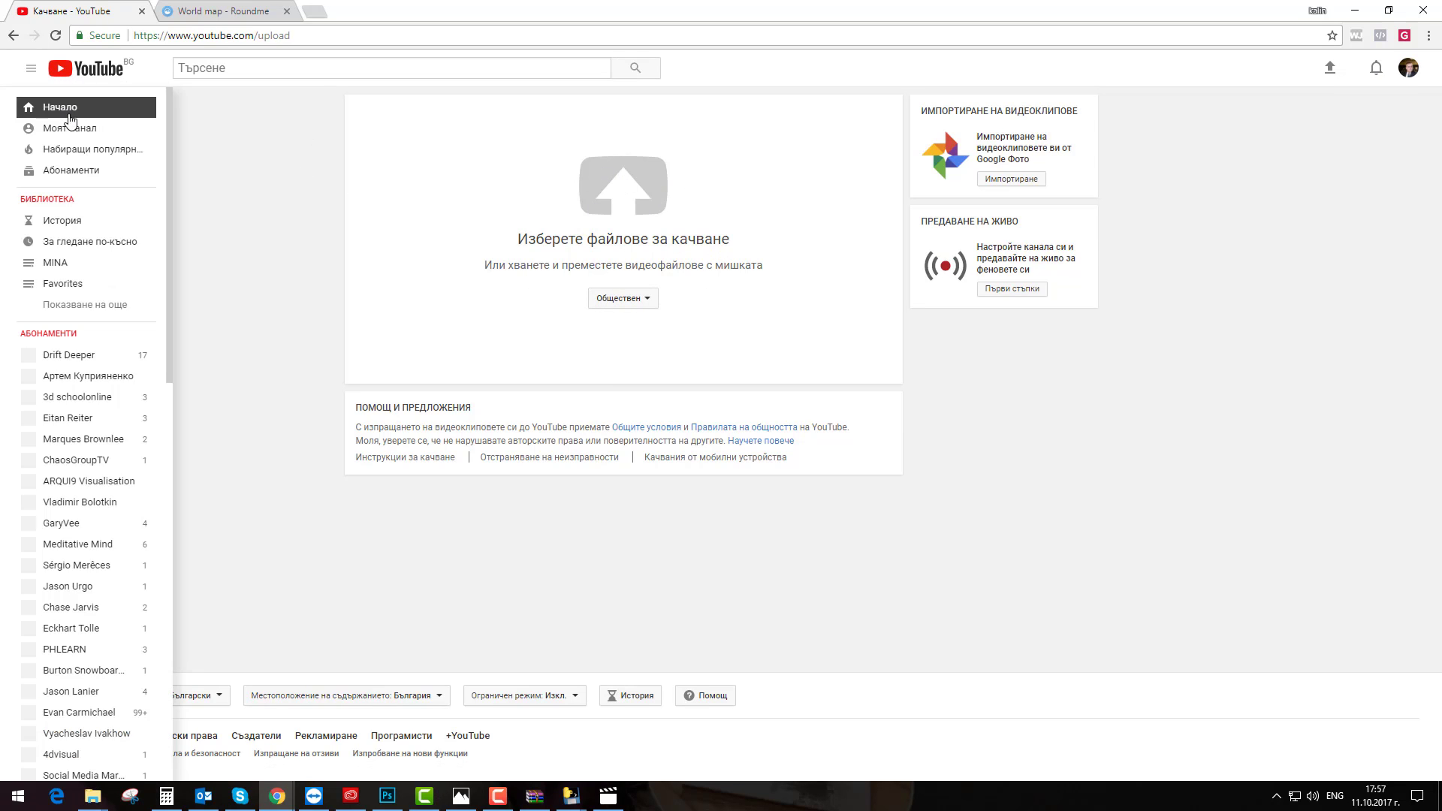
click(69, 128)
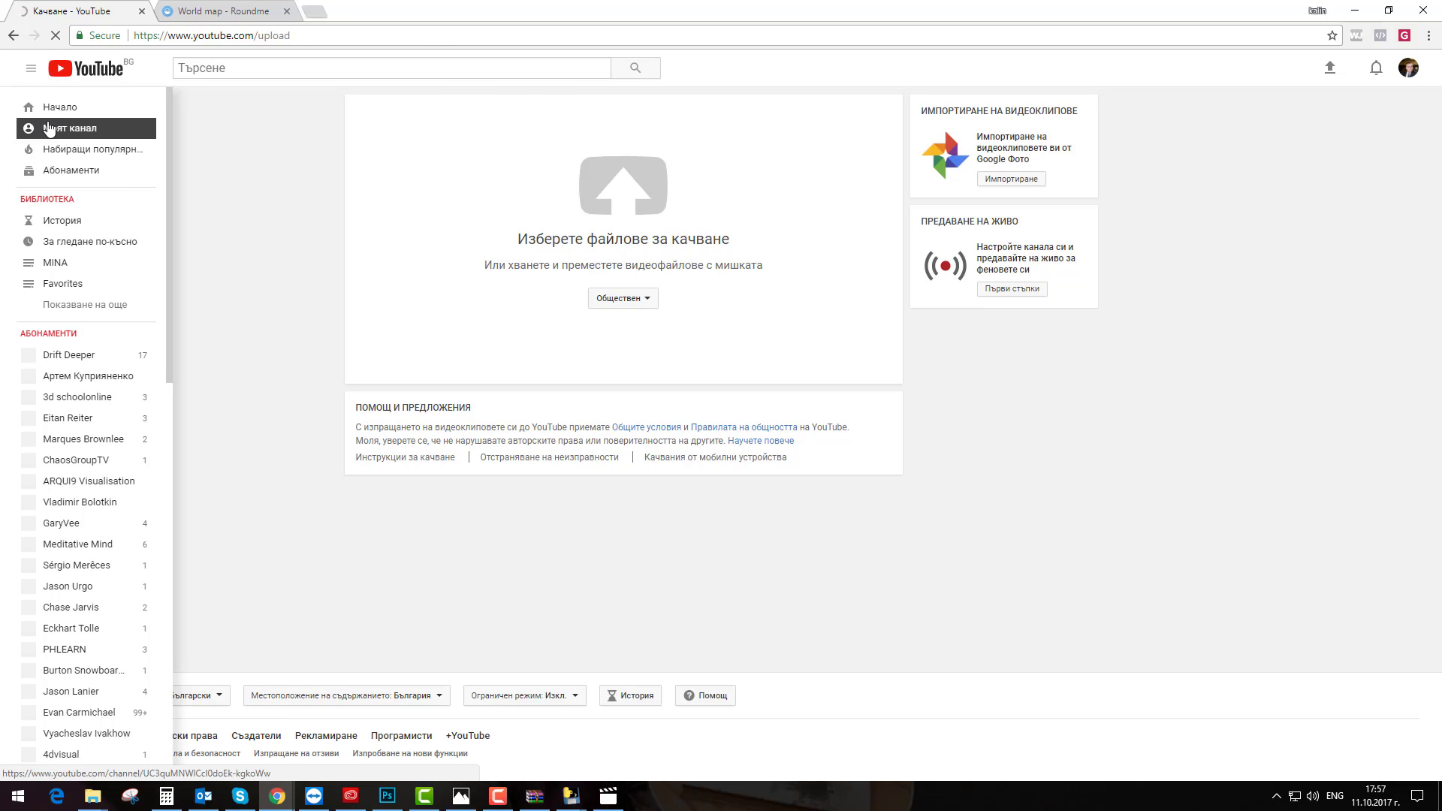
scroll(300, 413, down, 2)
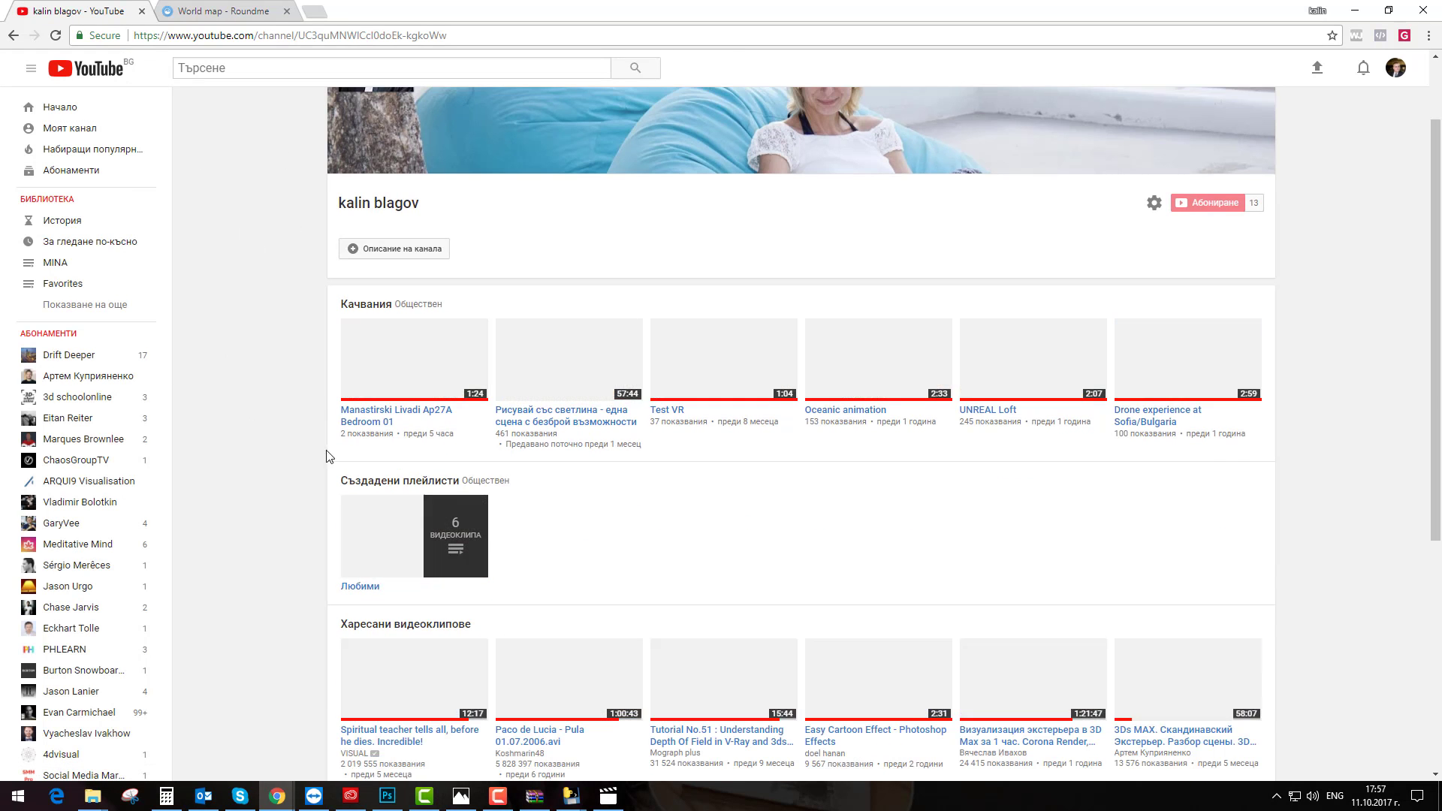
click(447, 380)
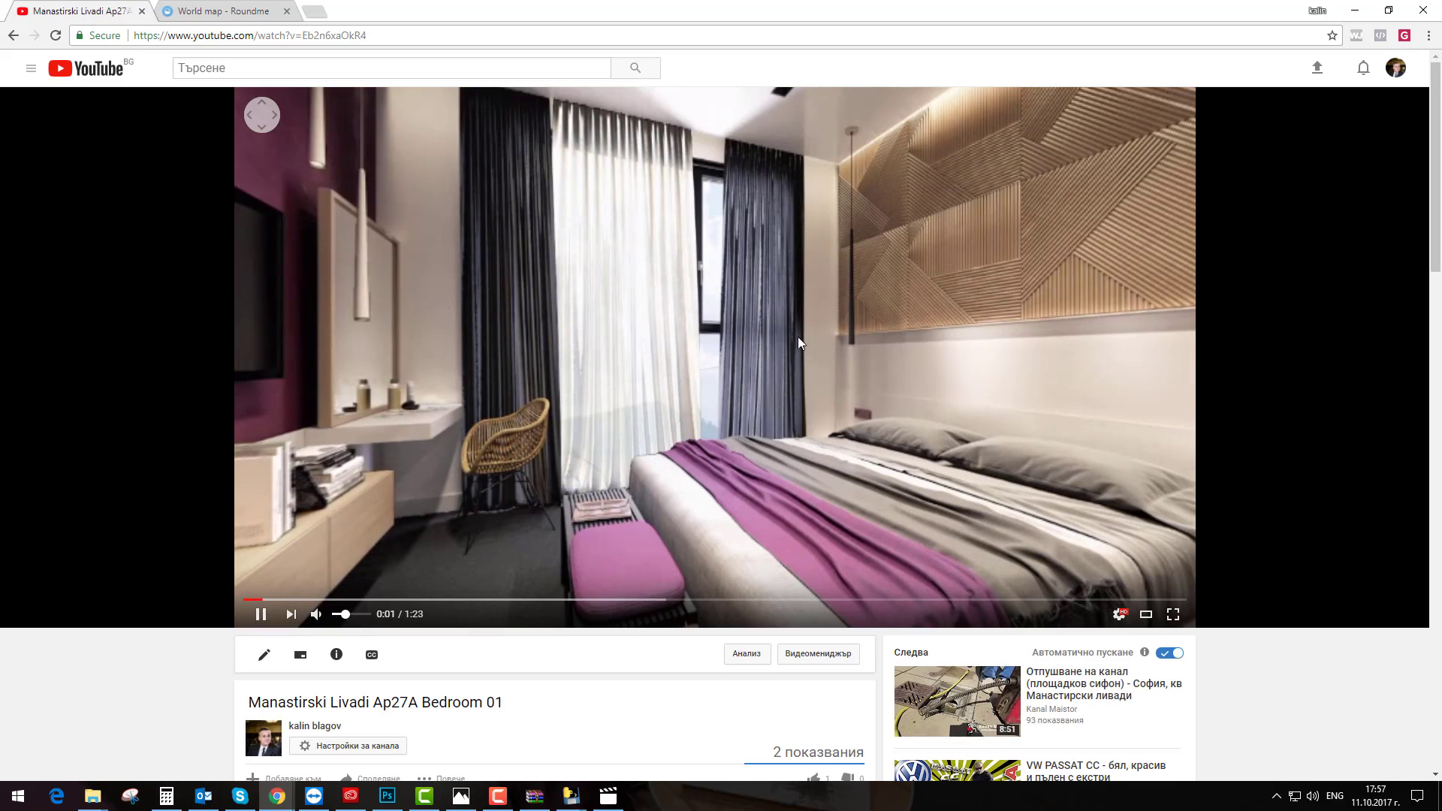
Look around the bedroom in the 360-degree video, both in the page and in full screen.
drag(798, 336, 686, 320)
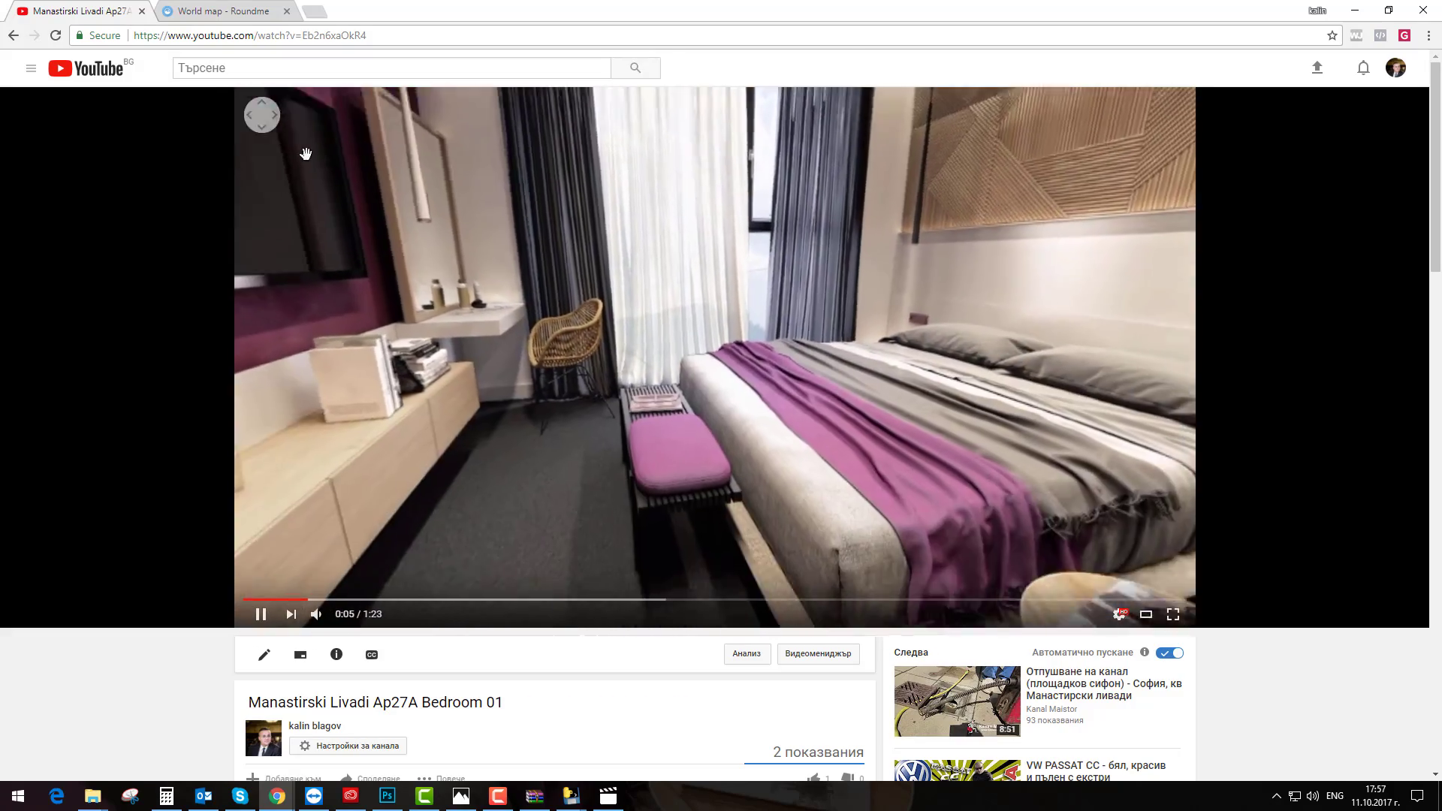
click(262, 127)
click(274, 115)
drag(788, 338, 871, 445)
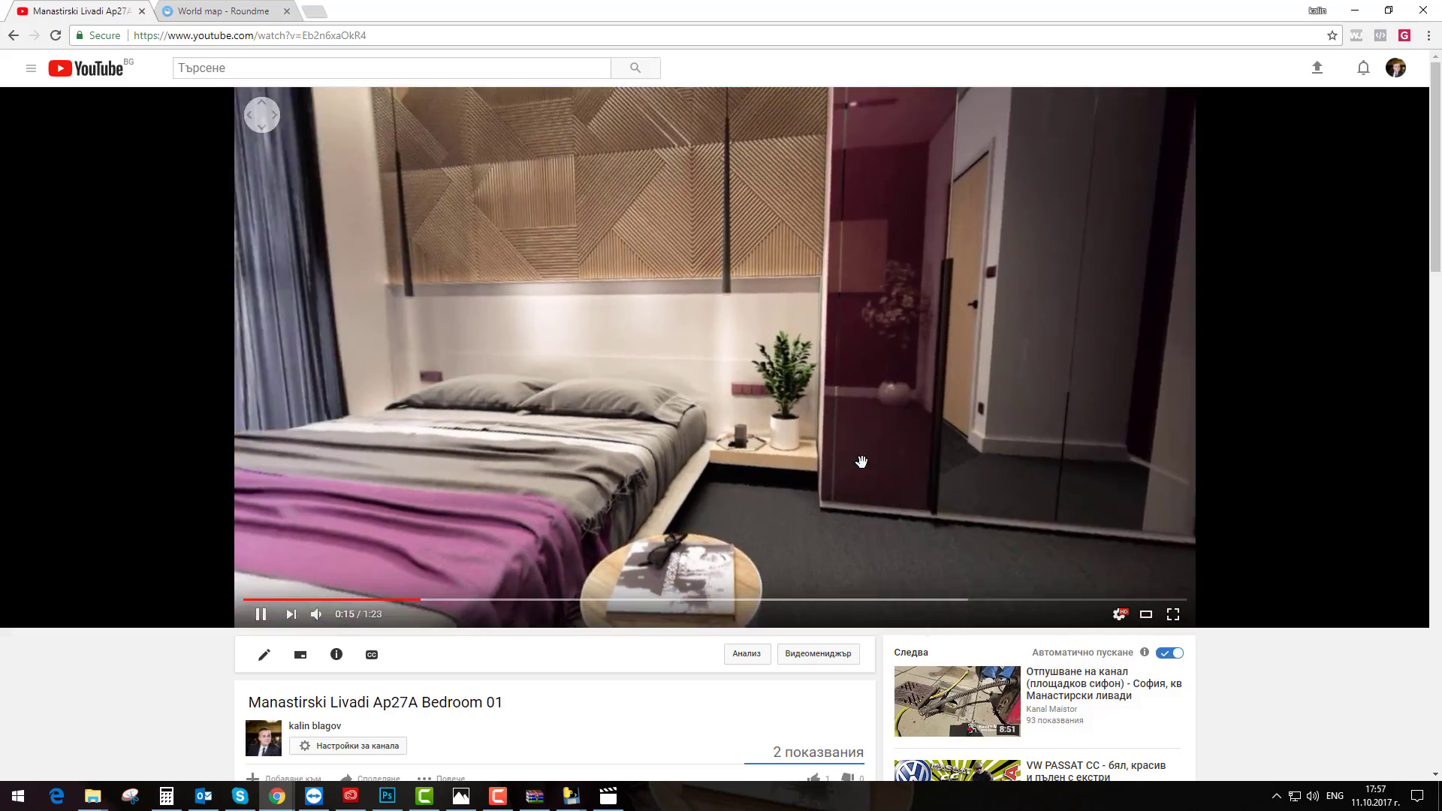
scroll(861, 462, down, 5)
scroll(794, 441, up, 5)
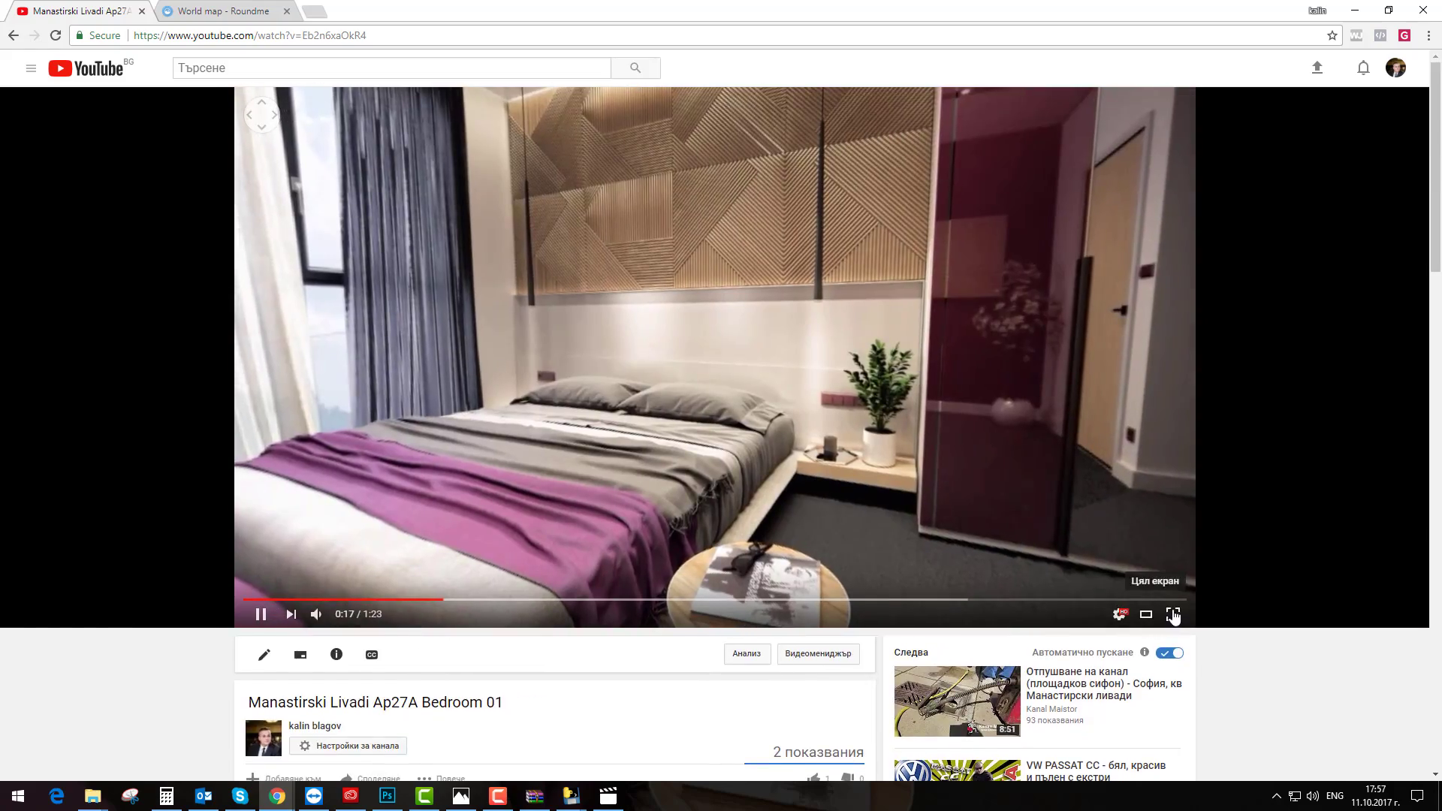
click(1173, 615)
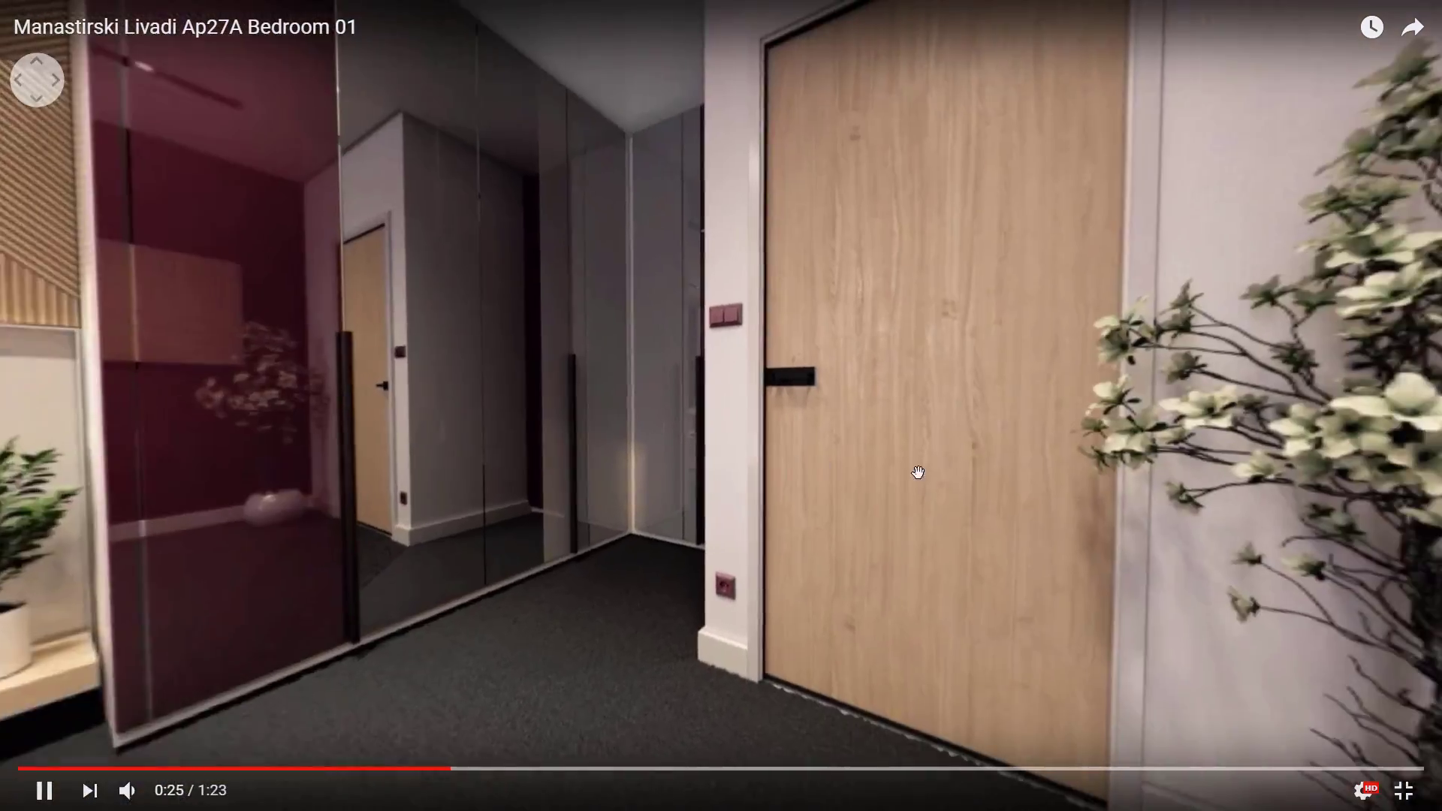
click(1403, 790)
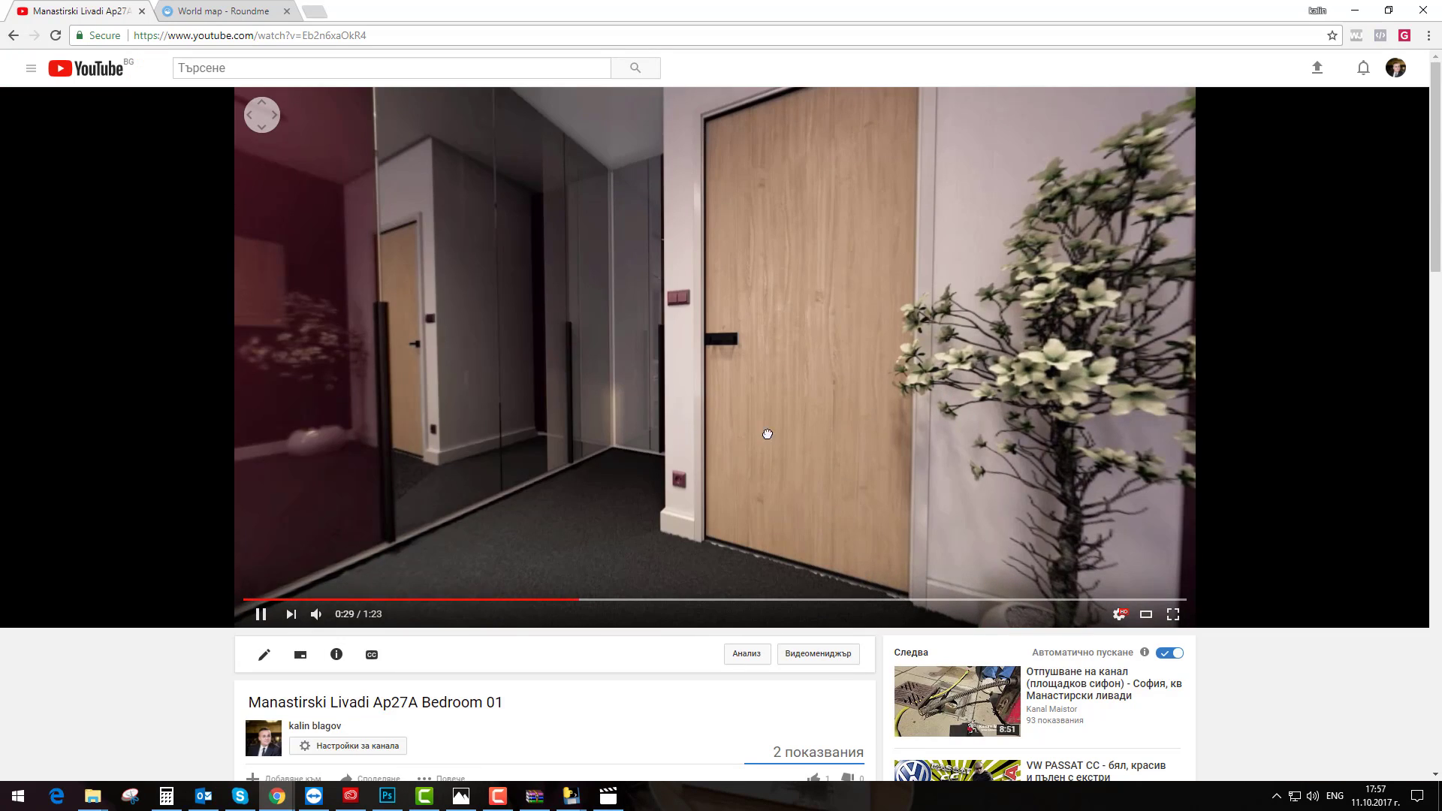
Open the video's sharing options and copy its share link to the clipboard.
scroll(701, 700, down, 5)
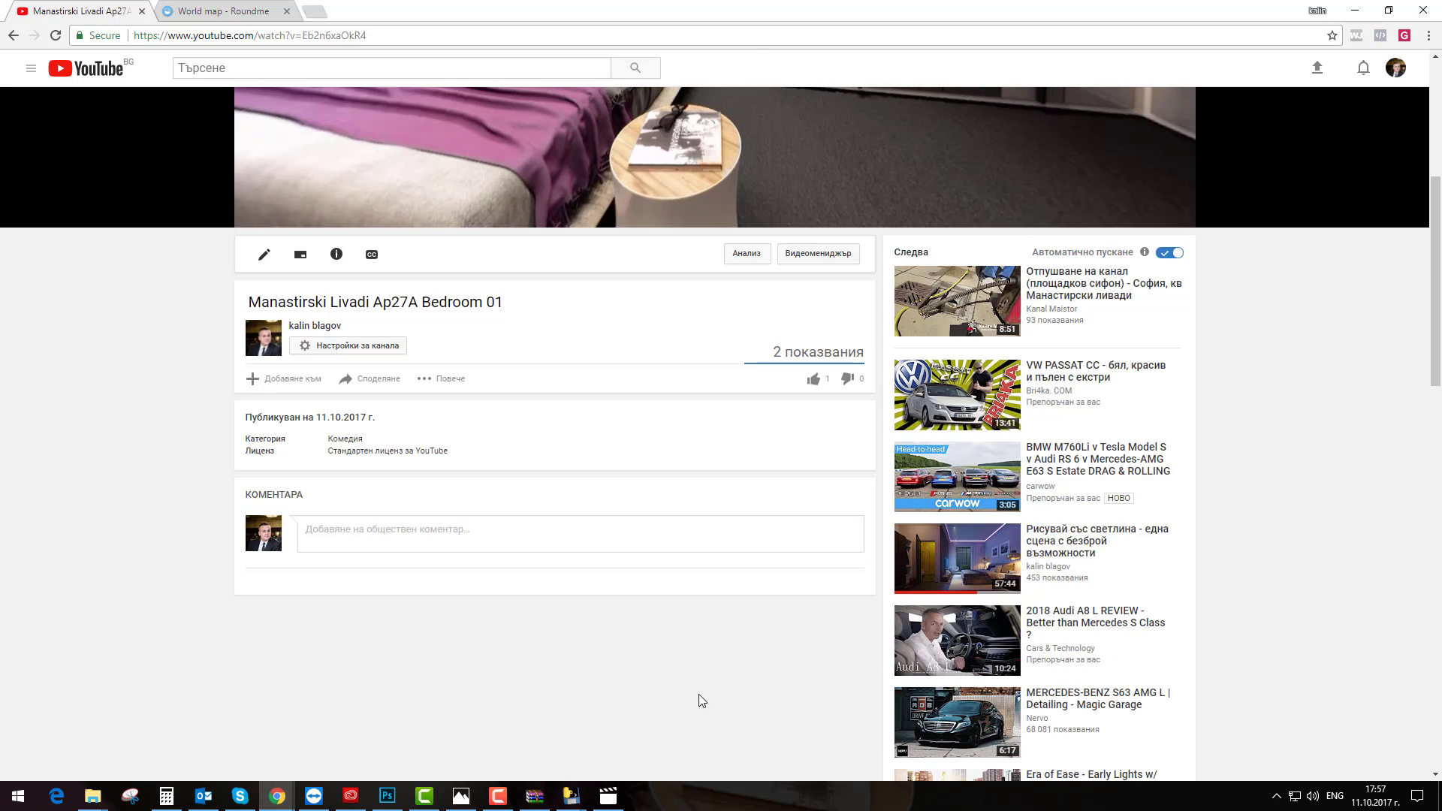
click(376, 381)
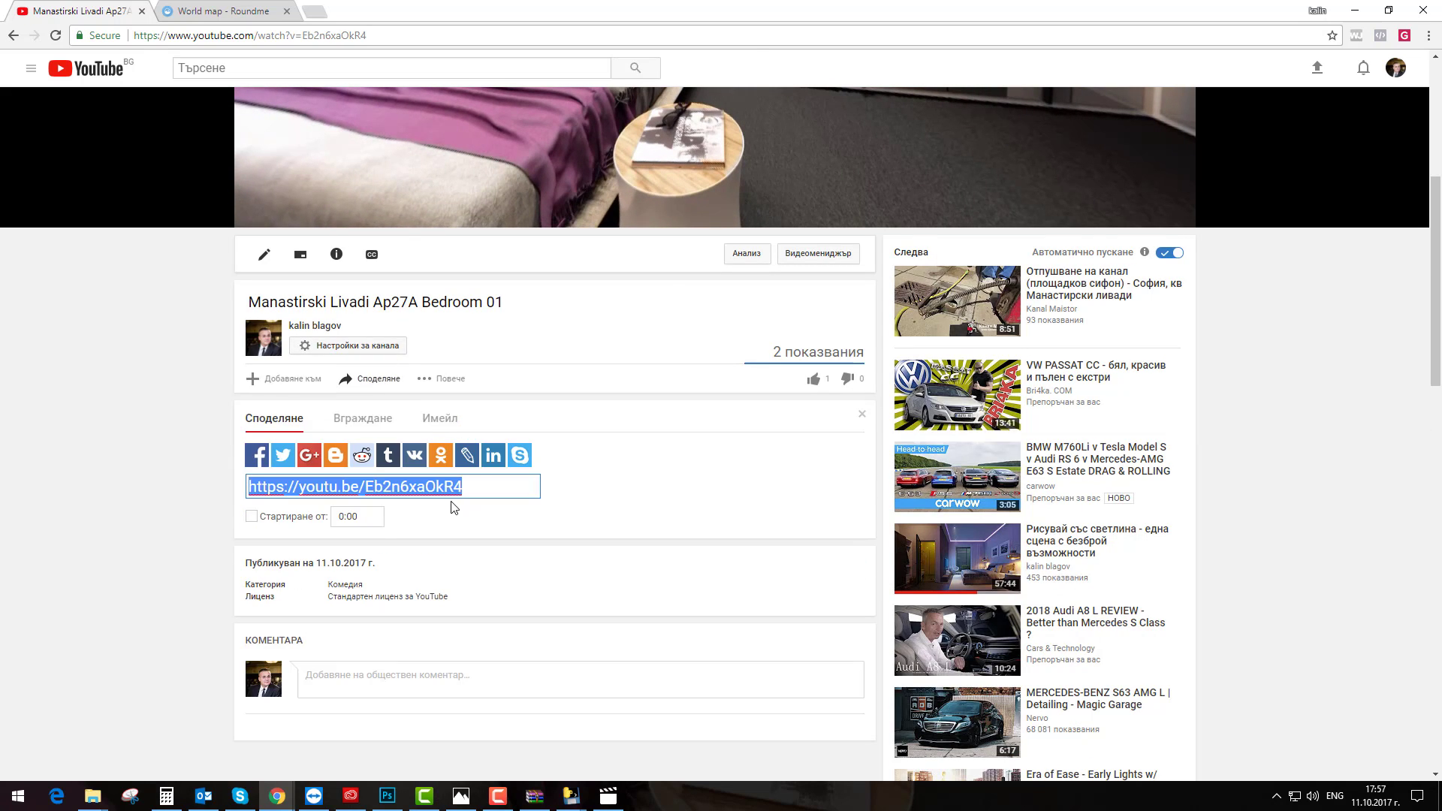
right_click(420, 488)
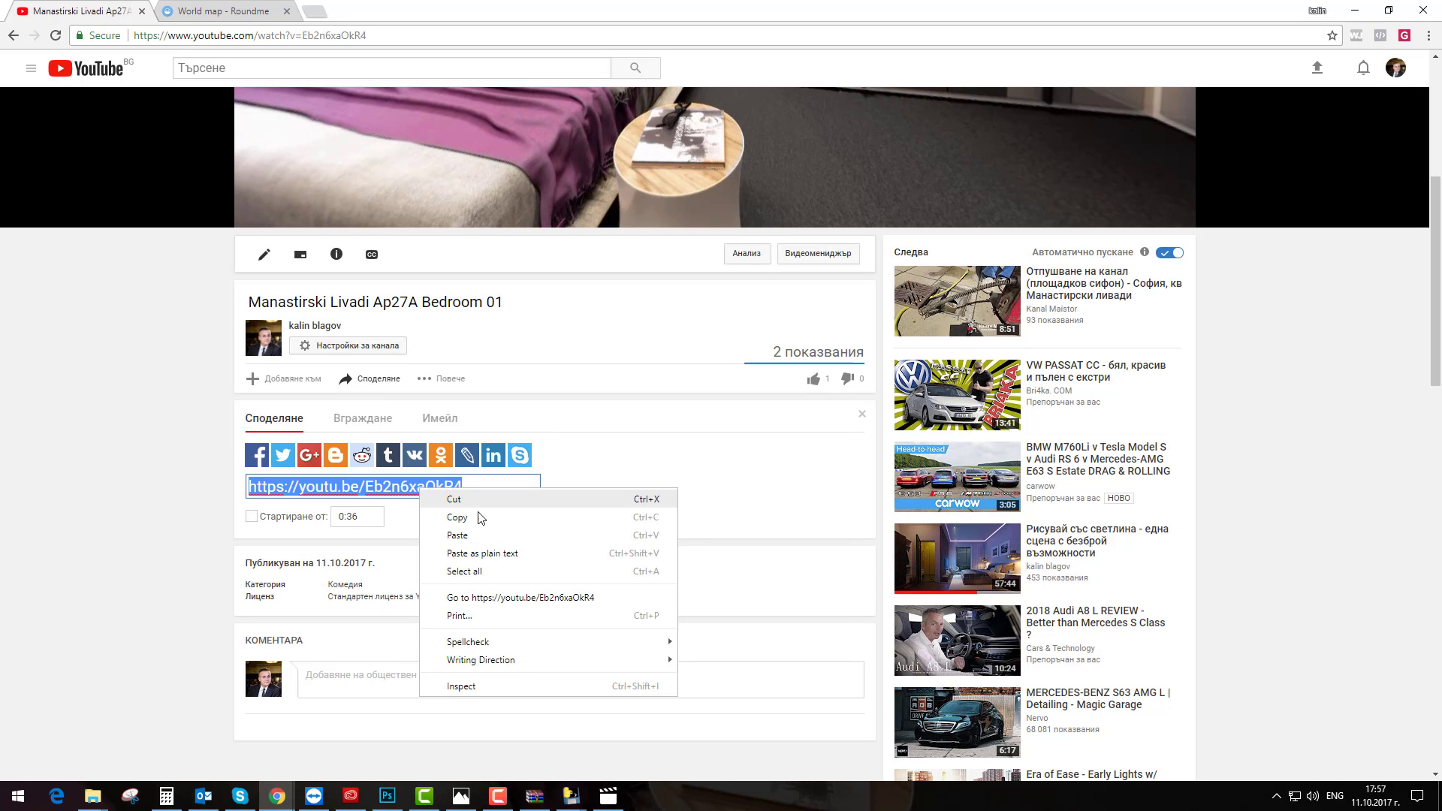
click(458, 517)
Return to the playing video, turn the 360-degree view around the bedroom, and zoom it out and in.
scroll(739, 159, up, 5)
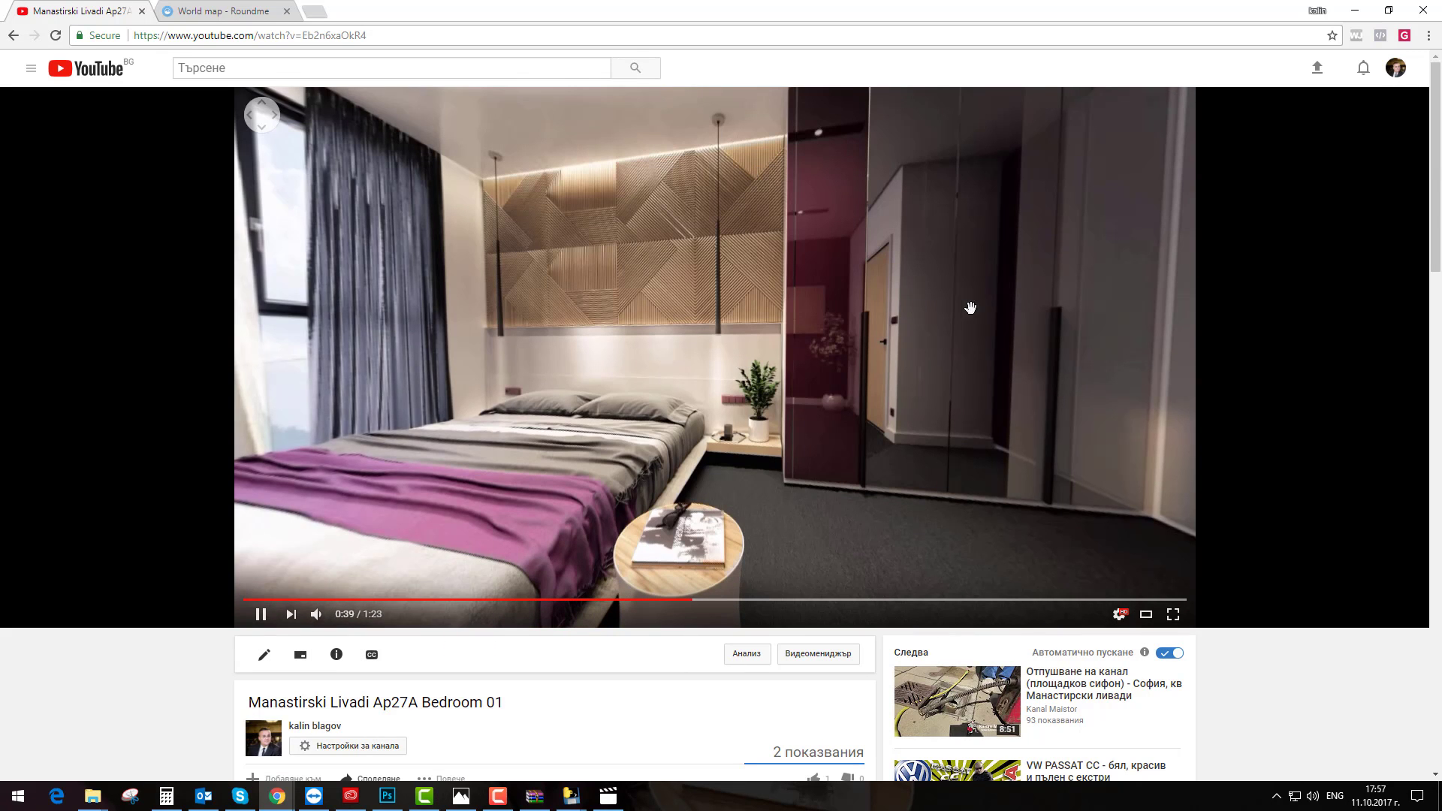
drag(967, 323, 861, 316)
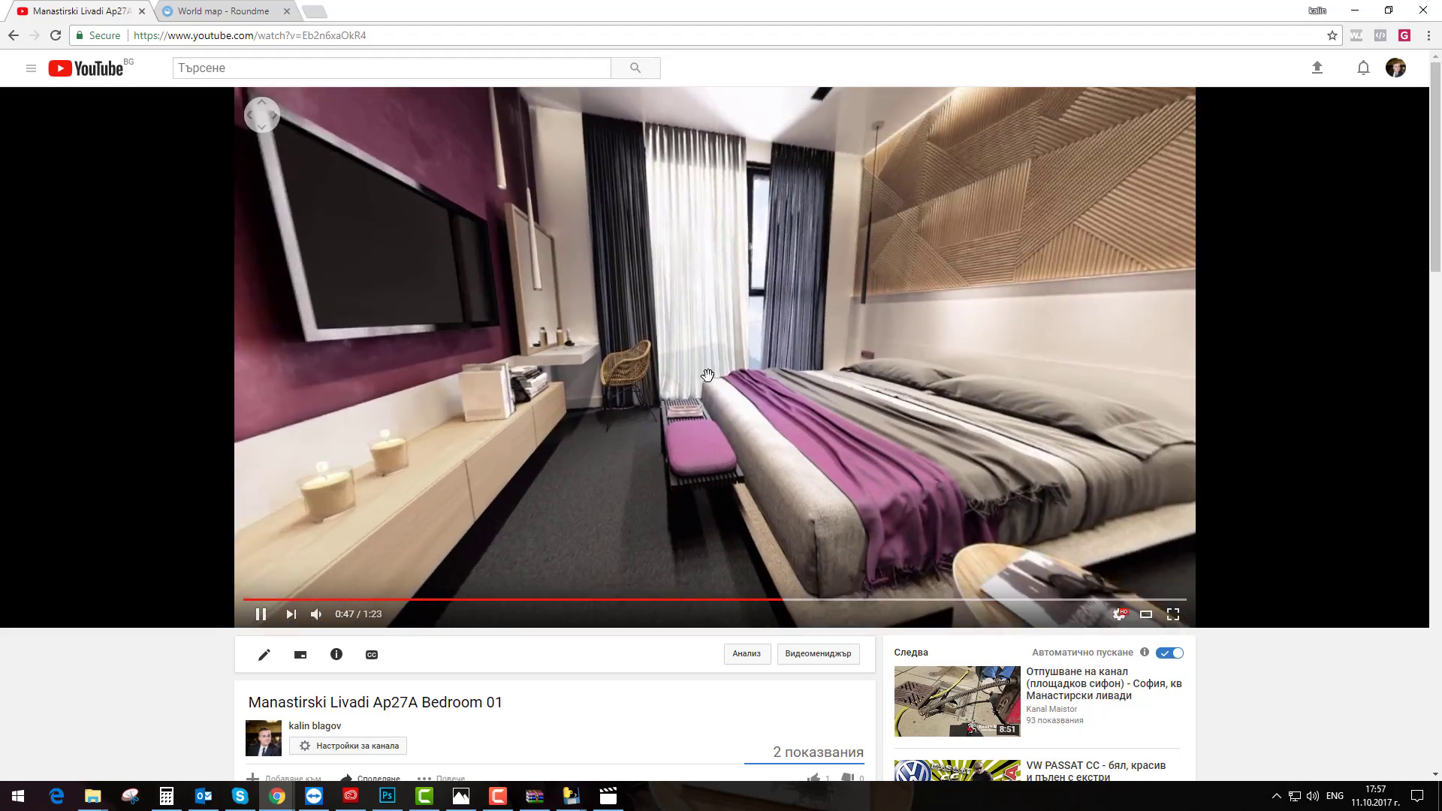
scroll(742, 397, down, 1)
scroll(738, 380, up, 1)
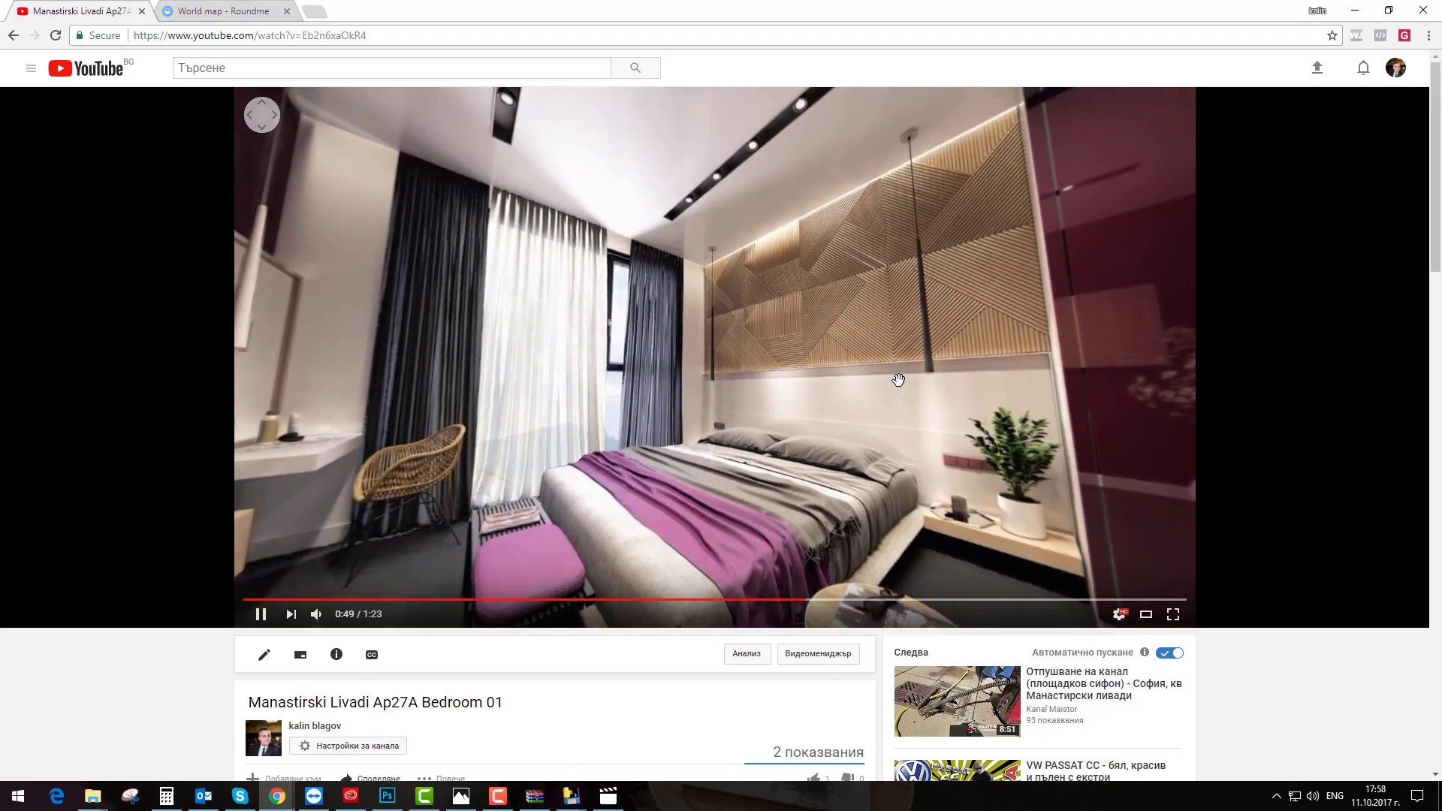